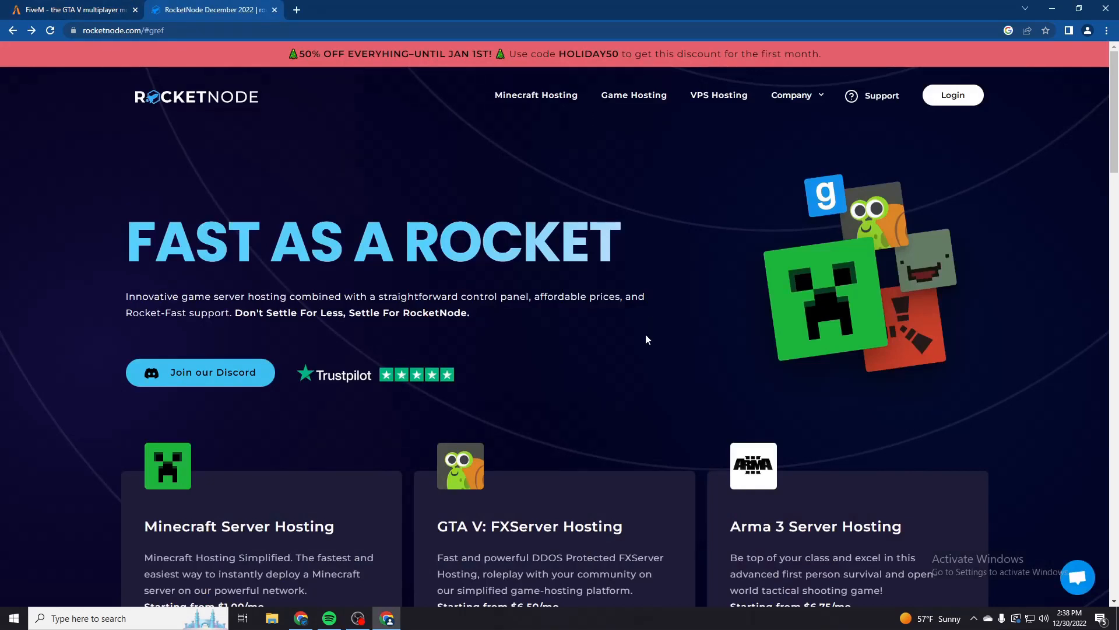
- Open RocketNode's GTA V FXServer hosting page, compare the 2 GB and 32 GB plans, and close the site
{"action": "scroll", "coordinate": [644, 339], "scroll_direction": "down", "scroll_amount": 2}
{"action": "left_click", "coordinate": [605, 525]}
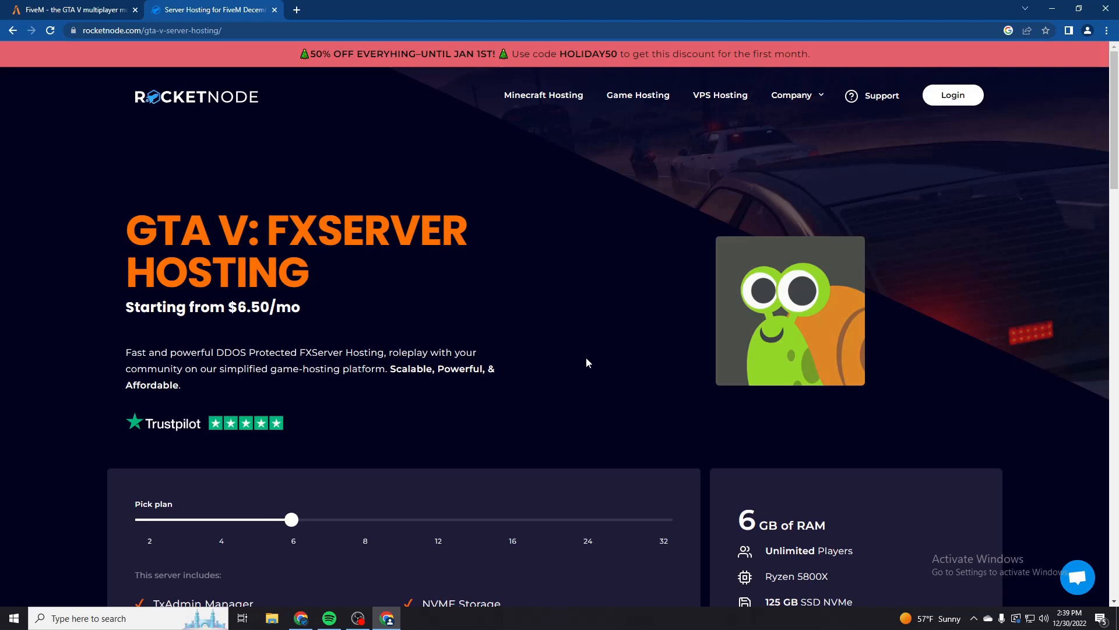
{"action": "scroll", "coordinate": [586, 362], "scroll_direction": "down", "scroll_amount": 3}
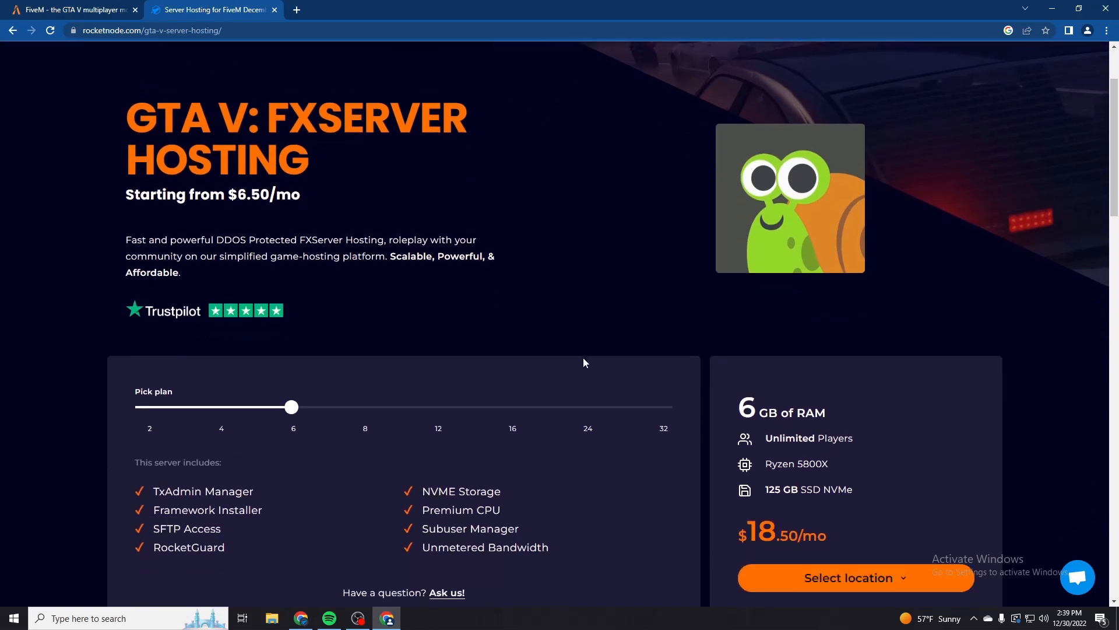
{"action": "left_click", "coordinate": [161, 349]}
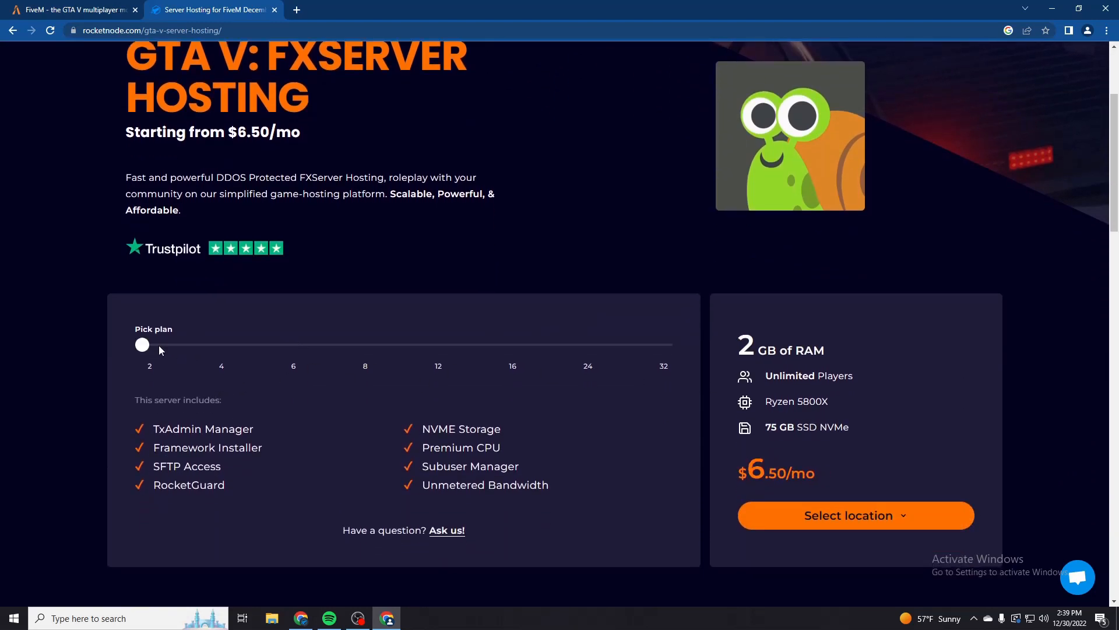
{"action": "left_click", "coordinate": [660, 345]}
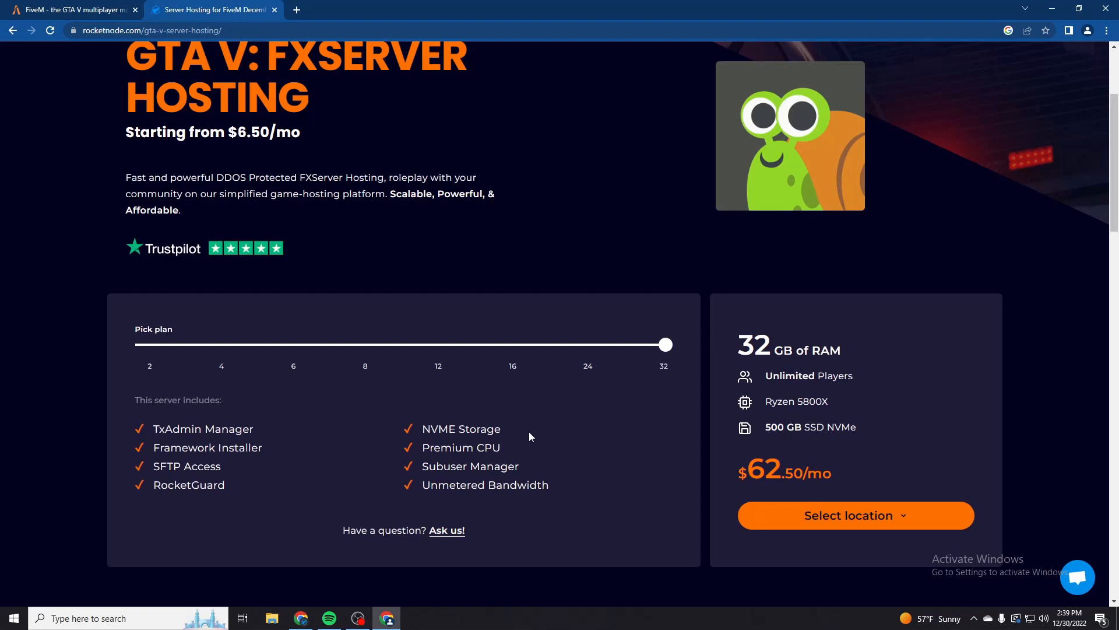
{"action": "scroll", "coordinate": [531, 422], "scroll_direction": "up", "scroll_amount": 3}
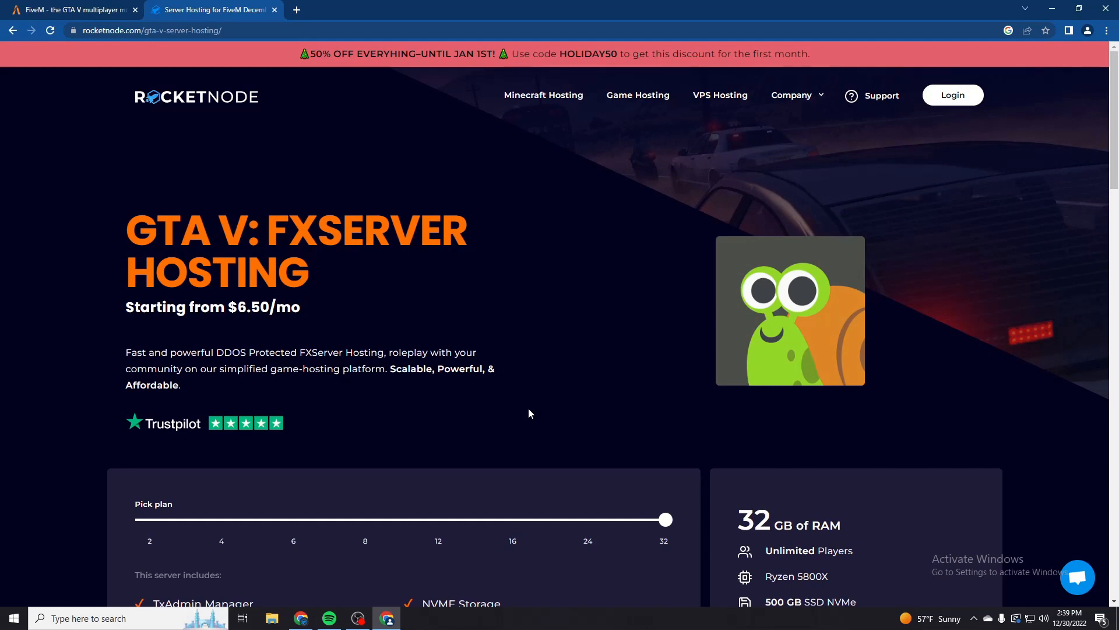
{"action": "left_click", "coordinate": [274, 10]}
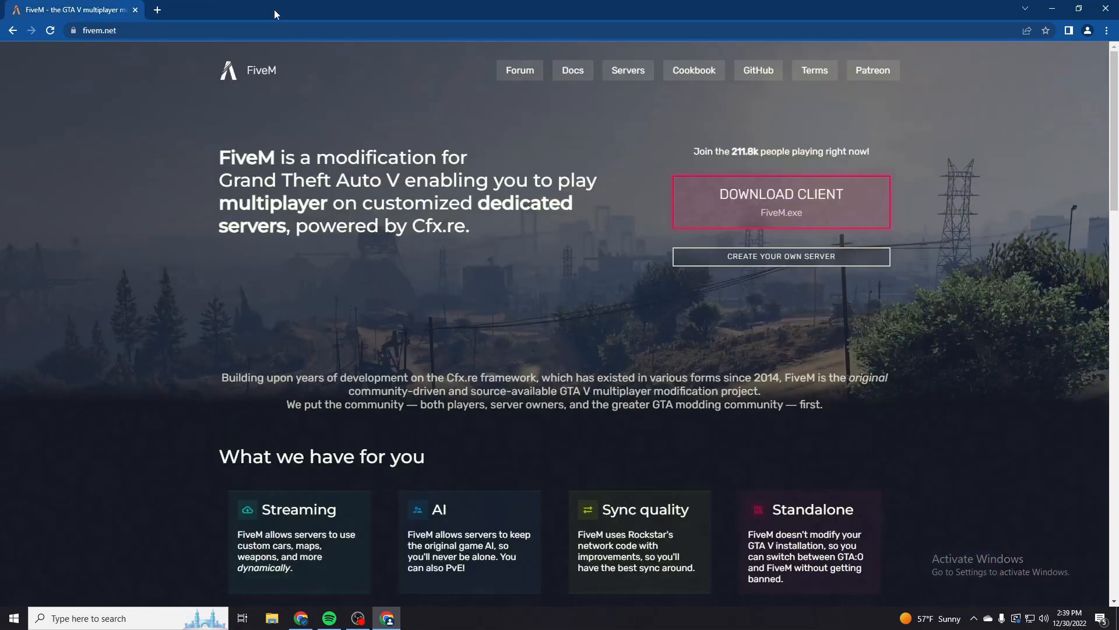
- Search the web in a new tab for "microsoft redistributable c++"
{"action": "left_click", "coordinate": [158, 9]}
{"action": "type", "text": "microsoft "}
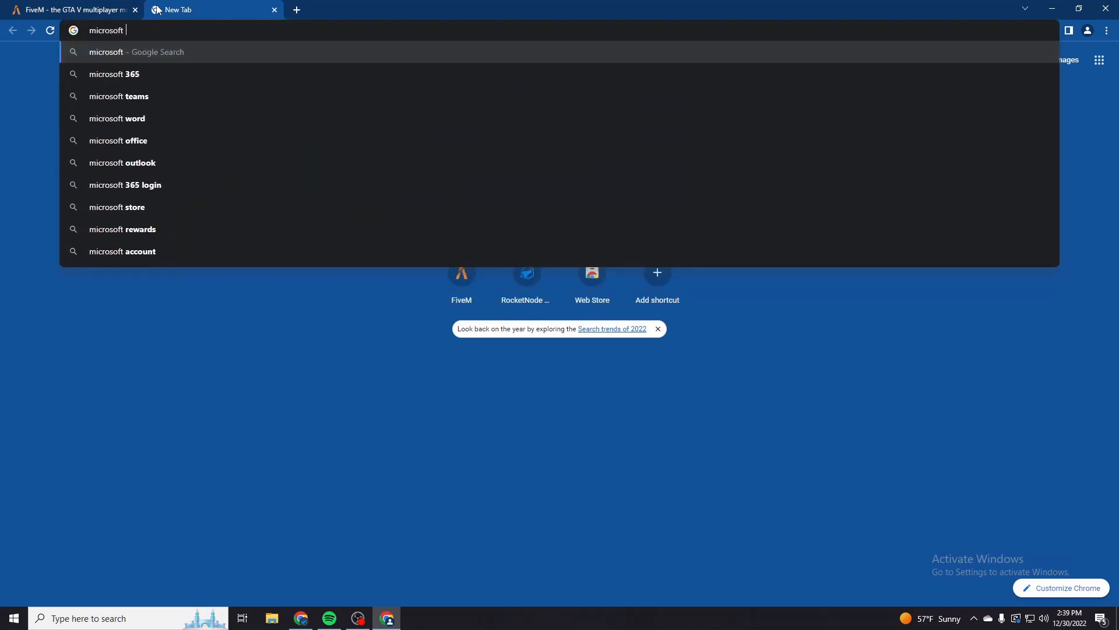
{"action": "type", "text": "redistributable"}
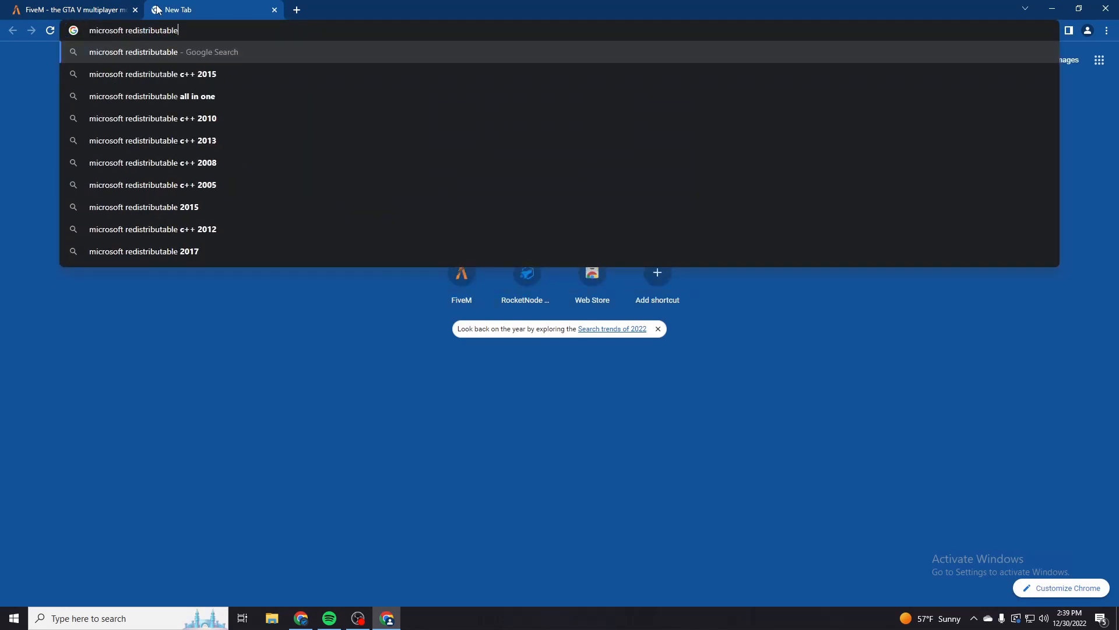
{"action": "type", "text": " c++"}
{"action": "key", "text": "Return"}
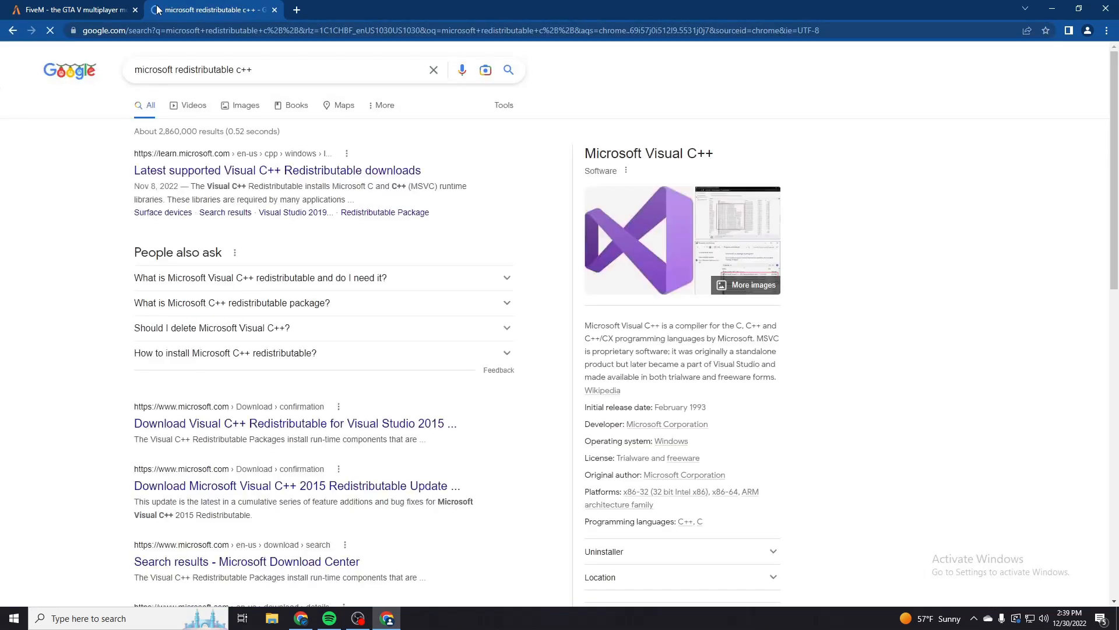
- Download the Visual C++ Redistributable for Visual Studio 2015 and try to install it with vc_redist.x64.exe
{"action": "left_click", "coordinate": [242, 427]}
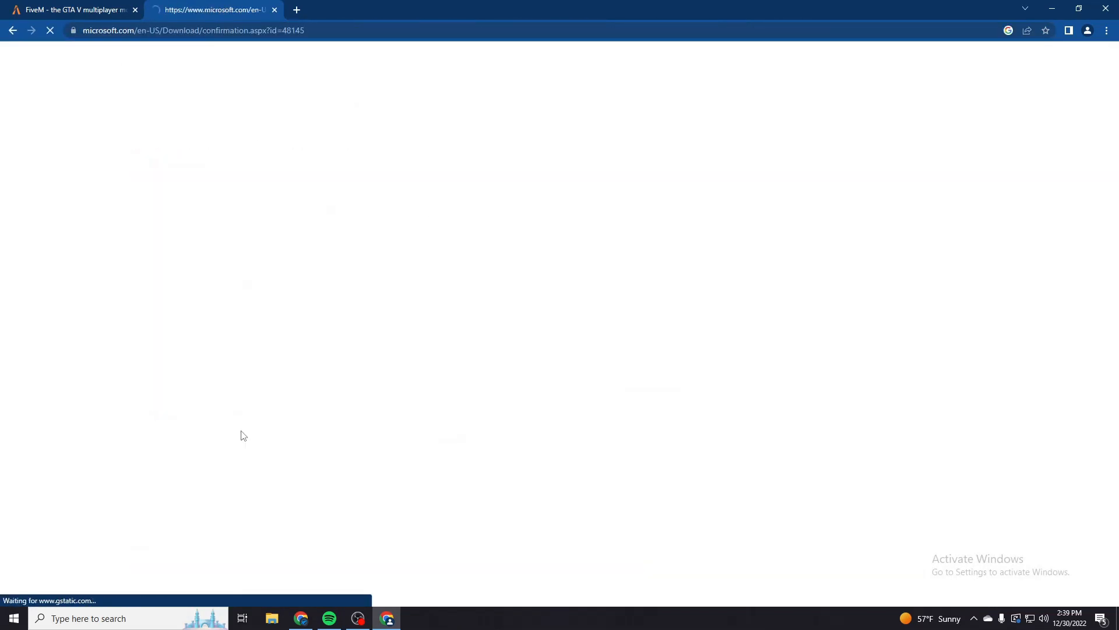
{"action": "left_click", "coordinate": [67, 590]}
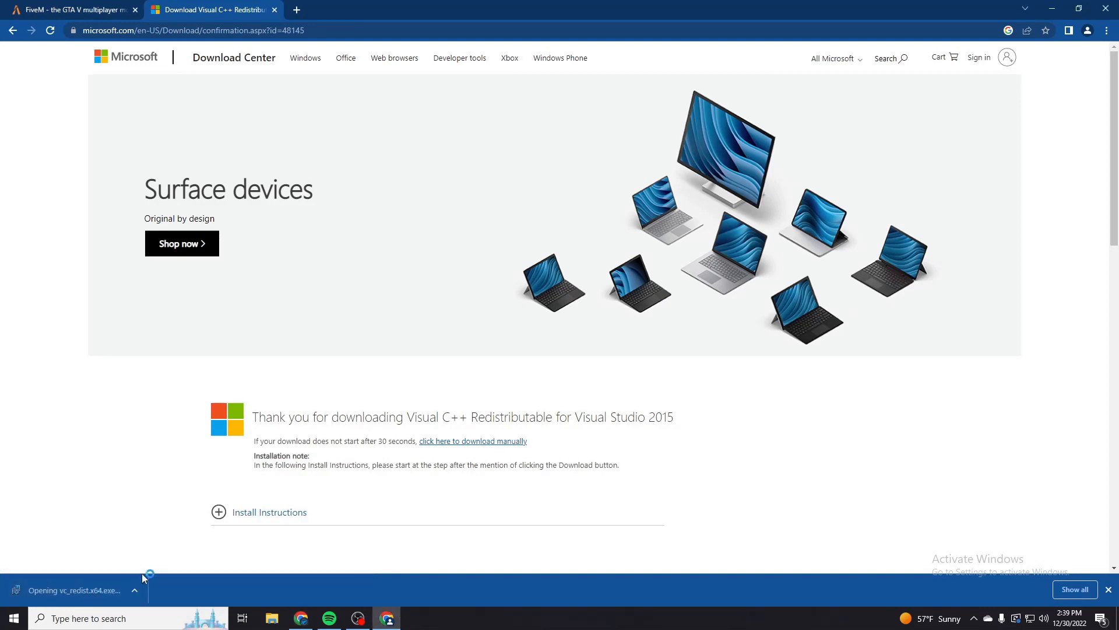
{"action": "left_click", "coordinate": [519, 357]}
{"action": "left_click", "coordinate": [626, 377]}
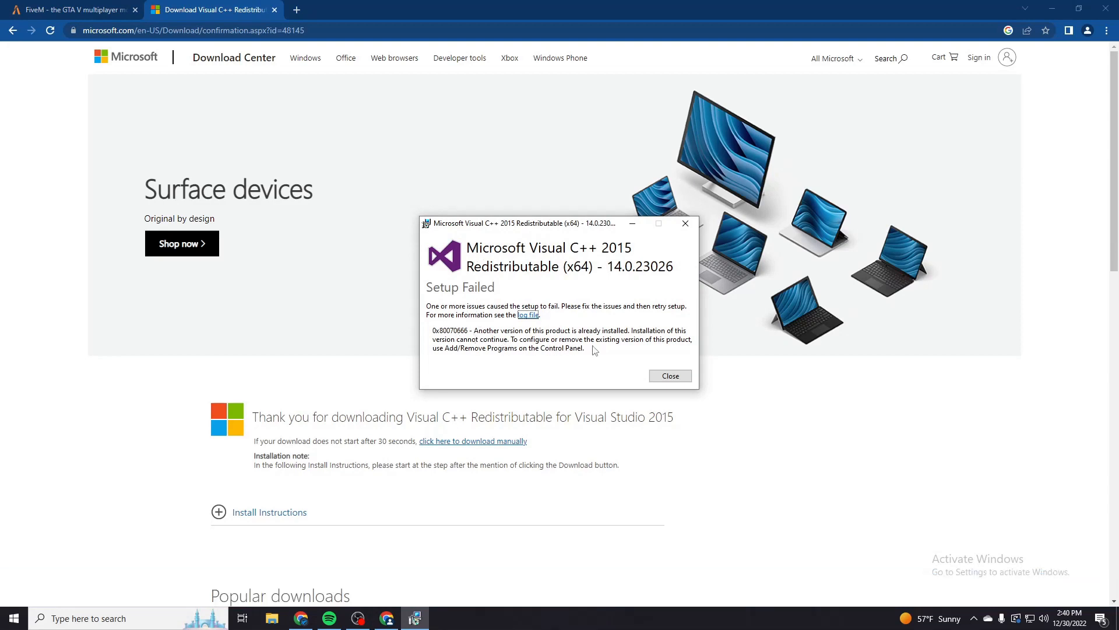
{"action": "left_click", "coordinate": [670, 376]}
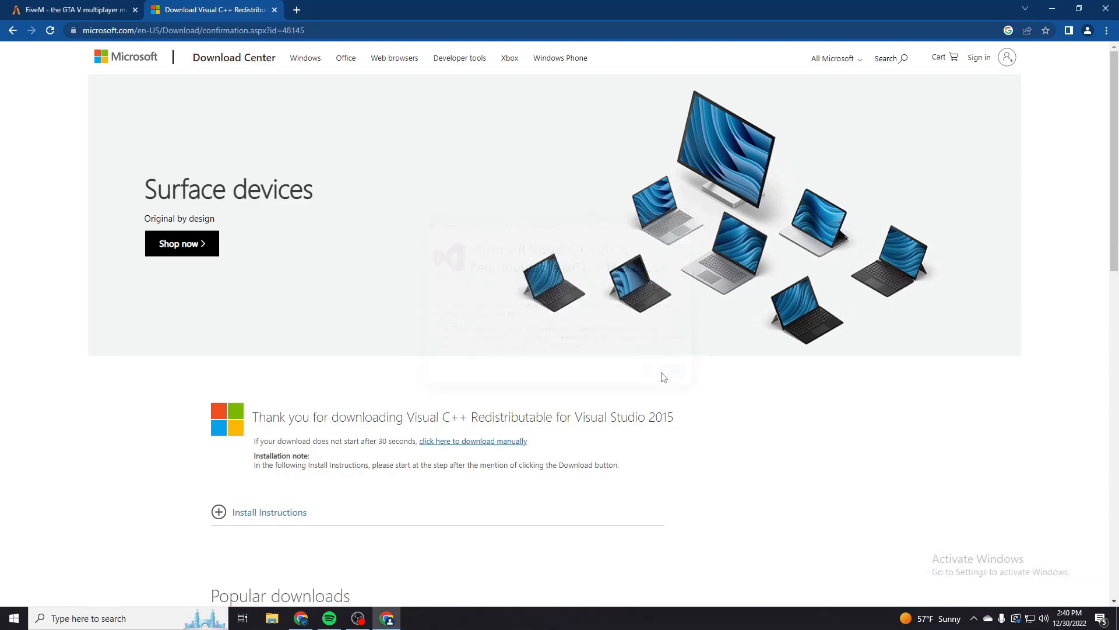
- Close the Microsoft download page and open FiveM's self-hosting guide on setting up a server using txAdmin
{"action": "left_click", "coordinate": [54, 7]}
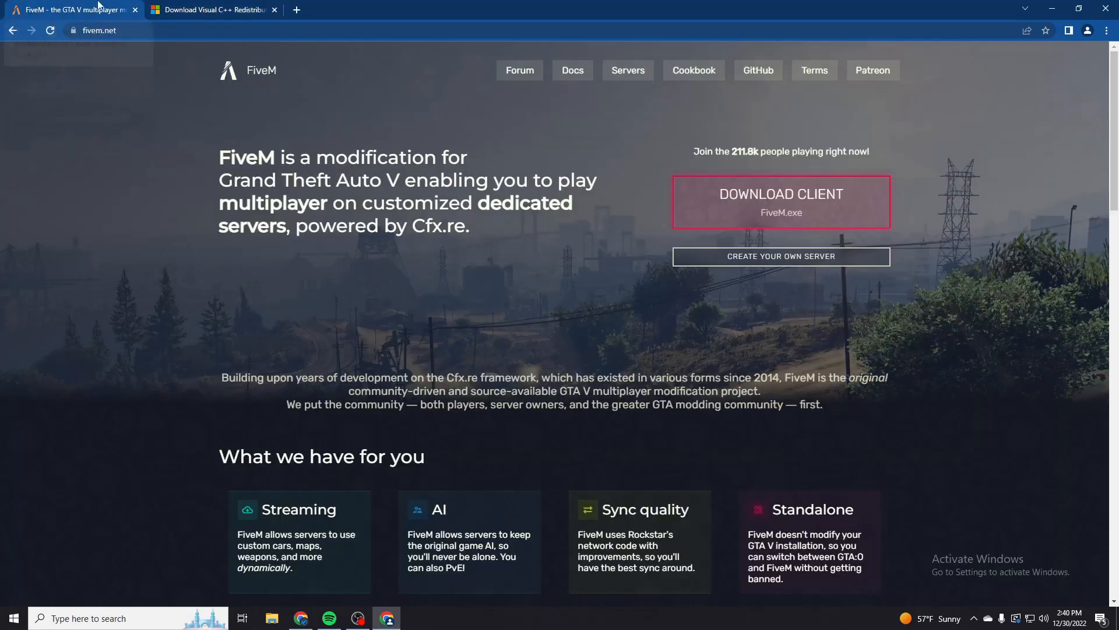
{"action": "left_click", "coordinate": [274, 10]}
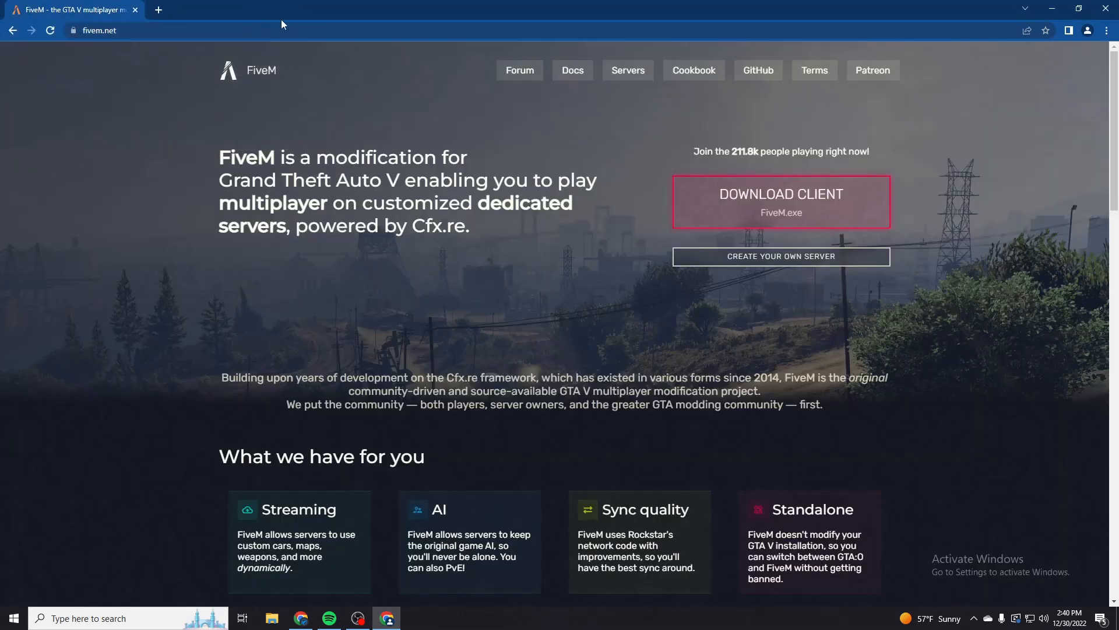
{"action": "left_click", "coordinate": [722, 256]}
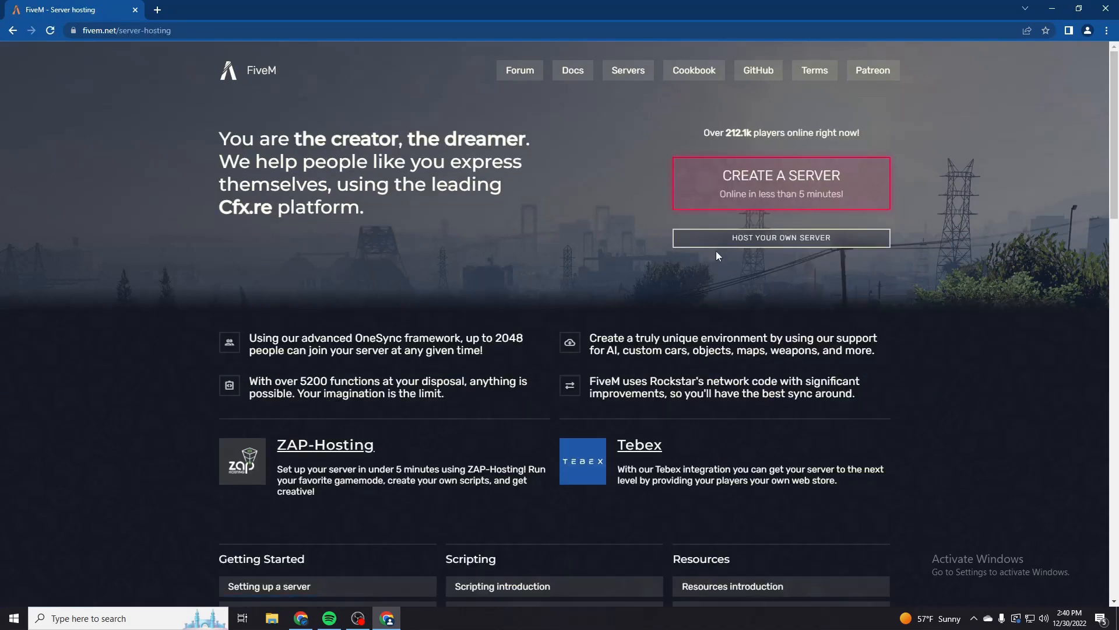
{"action": "left_click", "coordinate": [718, 240]}
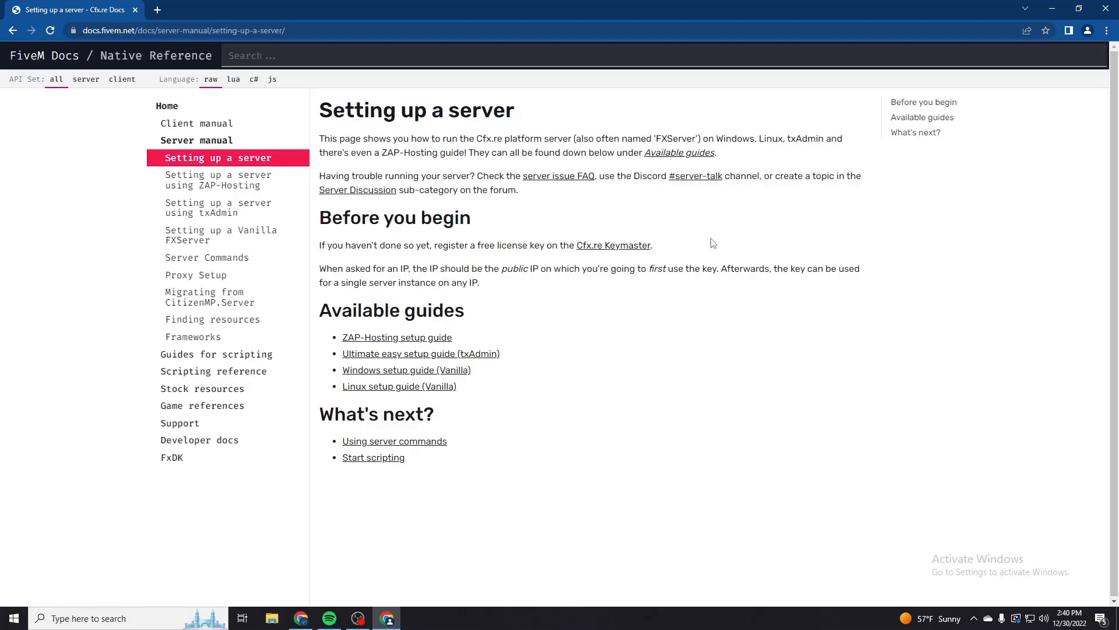
{"action": "left_click", "coordinate": [220, 210]}
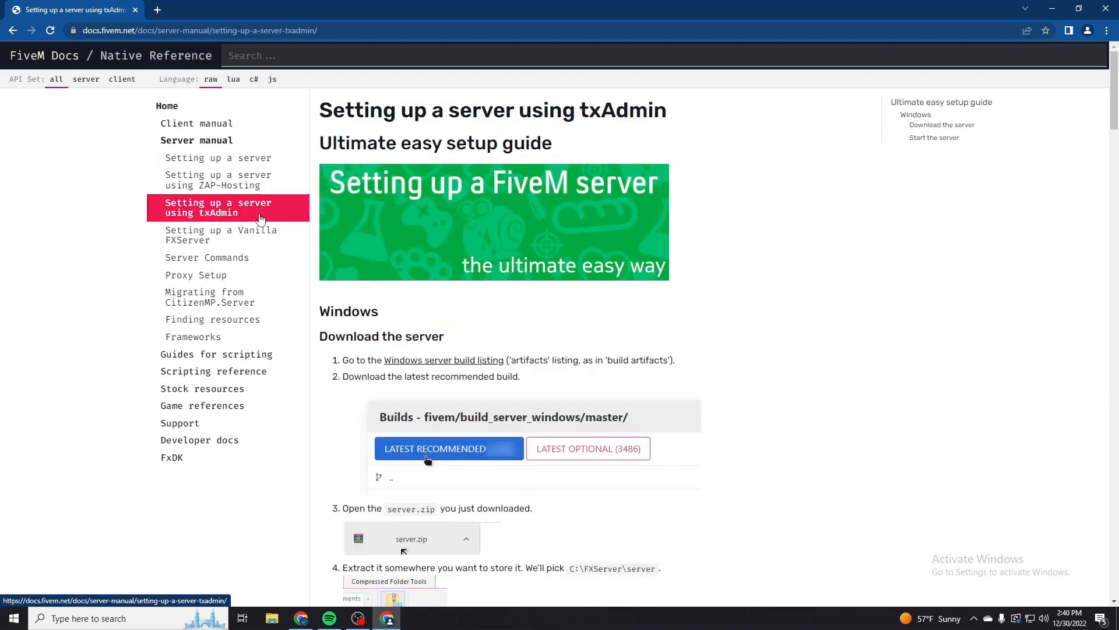
- Look over the txAdmin setup guide and open its Windows server build listing
{"action": "scroll", "coordinate": [375, 220], "scroll_direction": "down", "scroll_amount": 1}
{"action": "scroll", "coordinate": [374, 220], "scroll_direction": "up", "scroll_amount": 1}
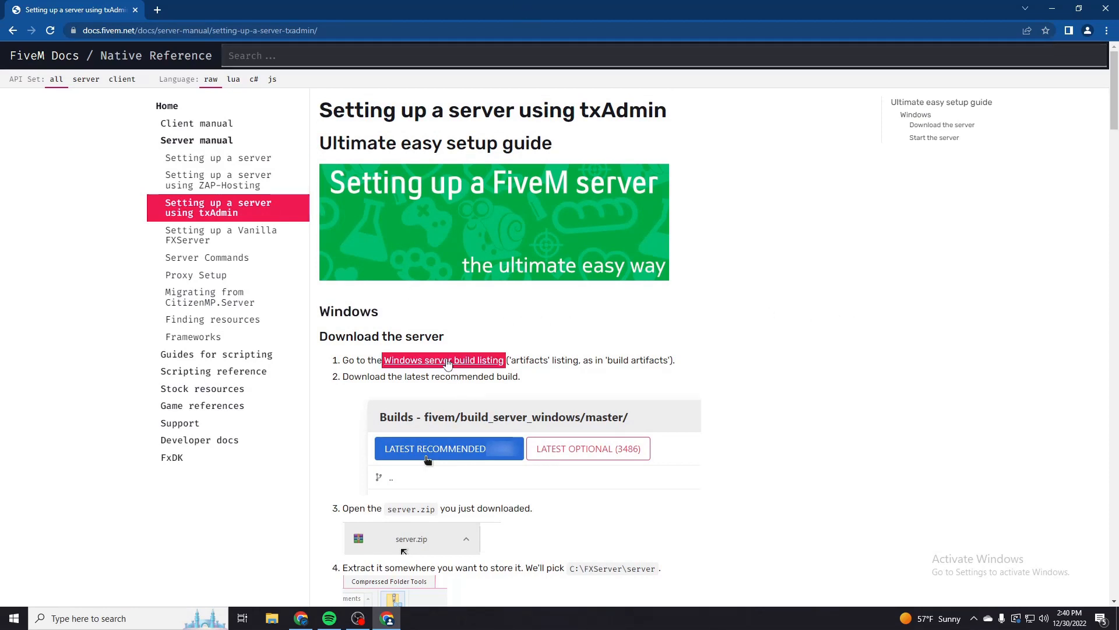
{"action": "left_click", "coordinate": [446, 360]}
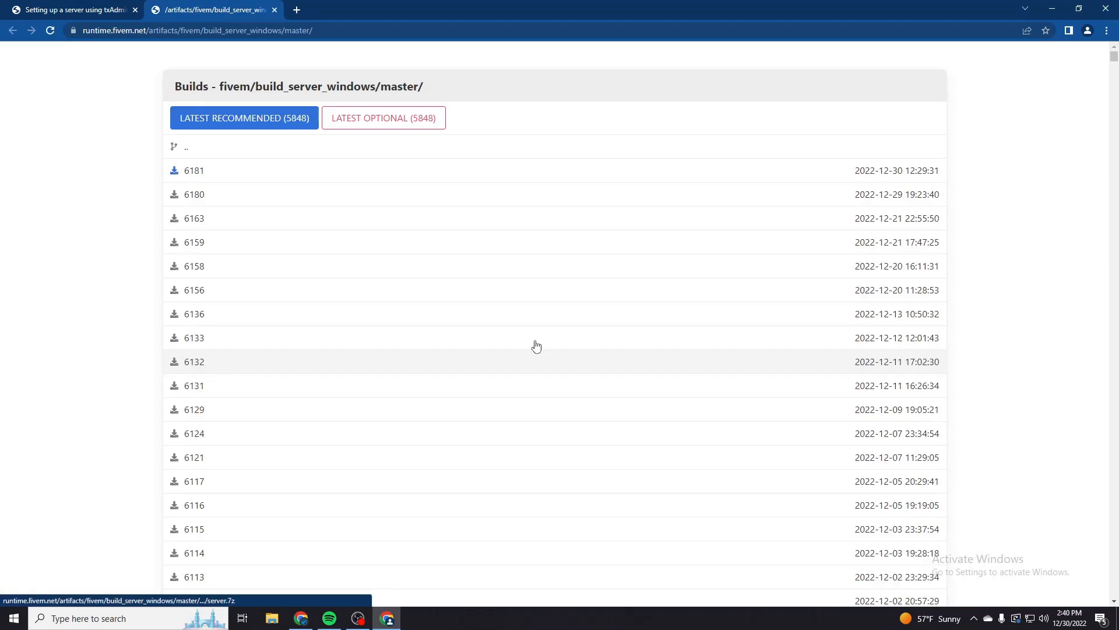
- Uncover the desktop and create a new folder on it named FXServer
{"action": "left_click_drag", "start_coordinate": [496, 6], "coordinate": [787, 24]}
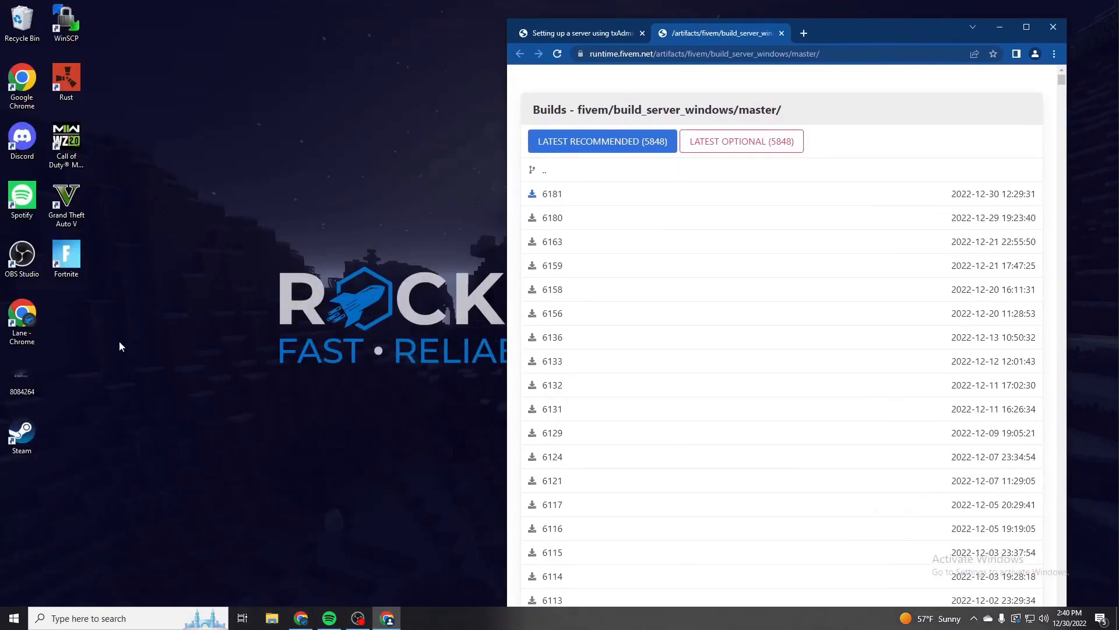
{"action": "right_click", "coordinate": [71, 317]}
{"action": "mouse_move", "coordinate": [124, 429]}
{"action": "left_click", "coordinate": [205, 432]}
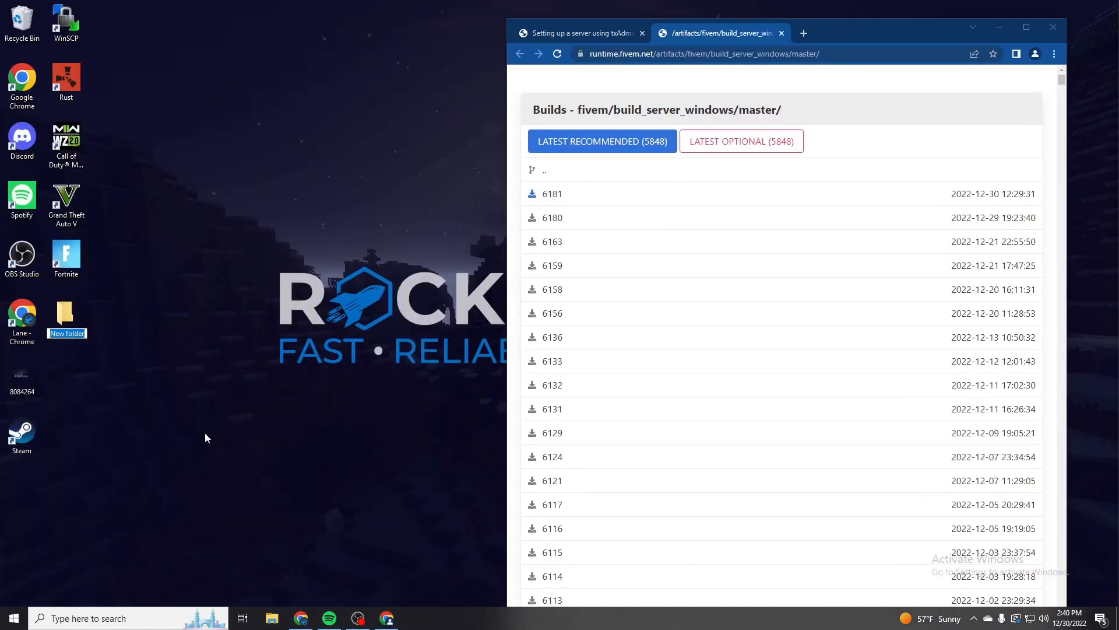
{"action": "type", "text": "FXServer"}
{"action": "key", "text": "Return"}
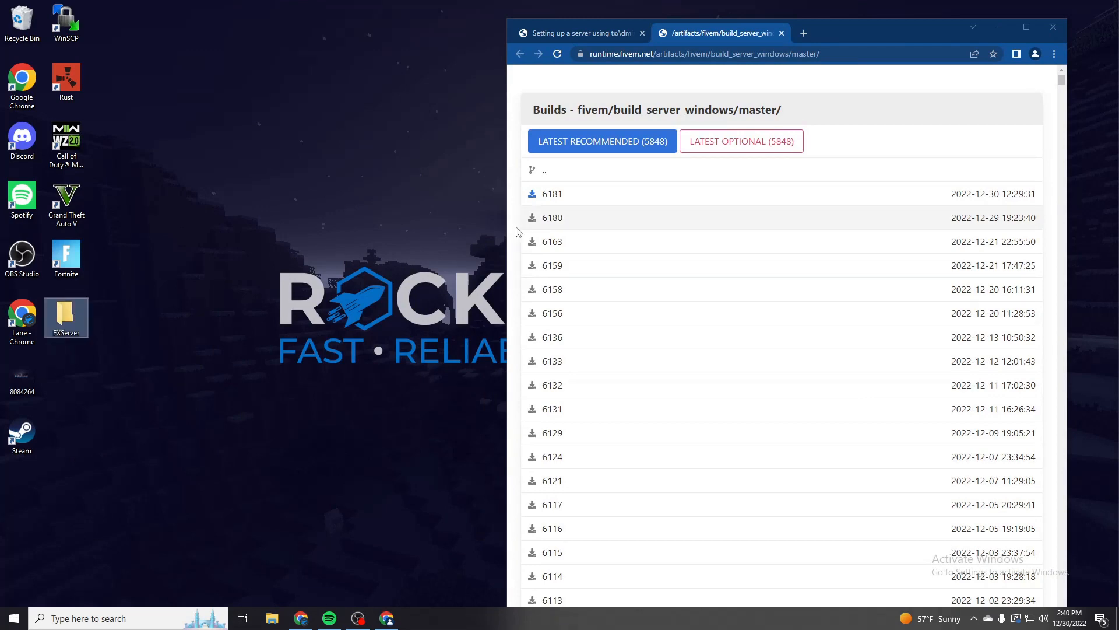
- Download Windows server build 6181 and extract the entire contents of server.7z into the FXServer desktop folder
{"action": "left_click", "coordinate": [567, 196]}
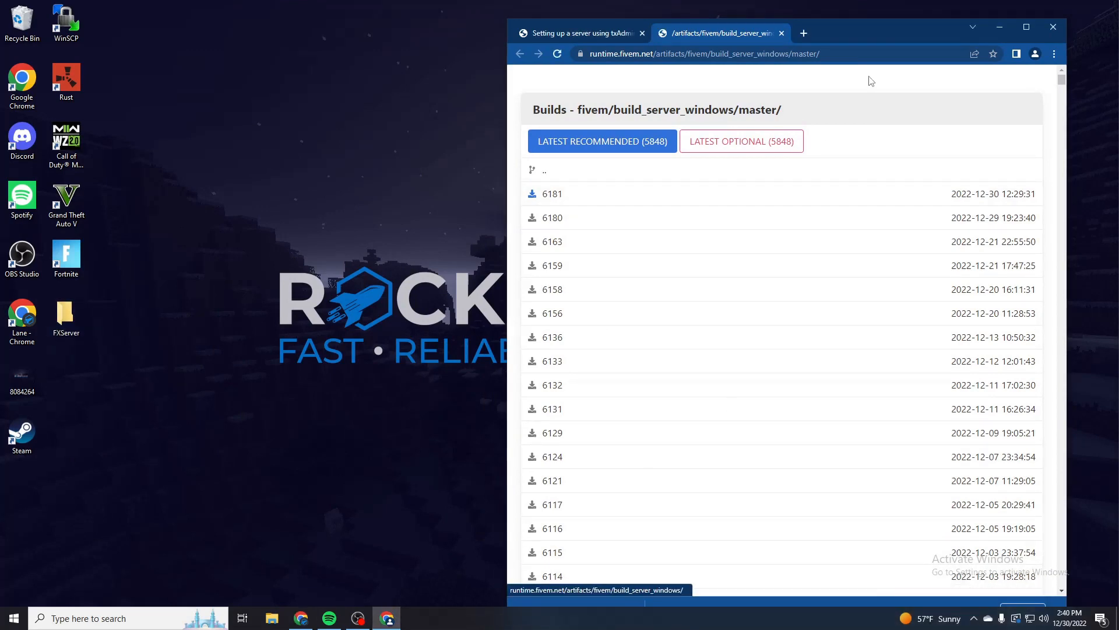
{"action": "left_click", "coordinate": [587, 593]}
{"action": "left_click", "coordinate": [435, 228]}
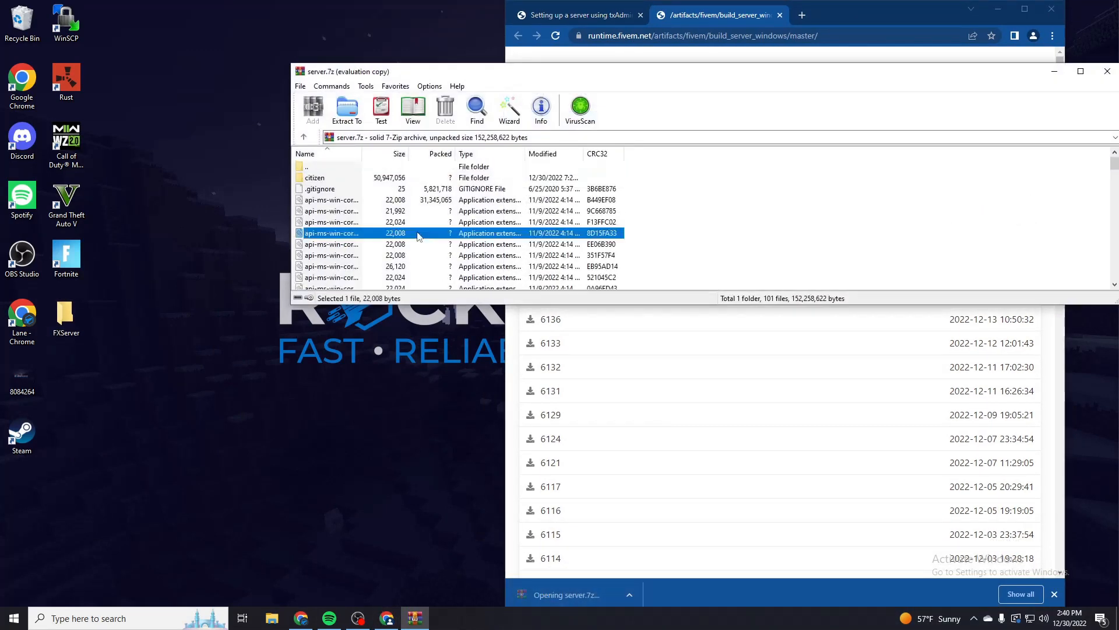
{"action": "key", "text": "ctrl+a"}
{"action": "left_click_drag", "start_coordinate": [436, 228], "coordinate": [63, 319]}
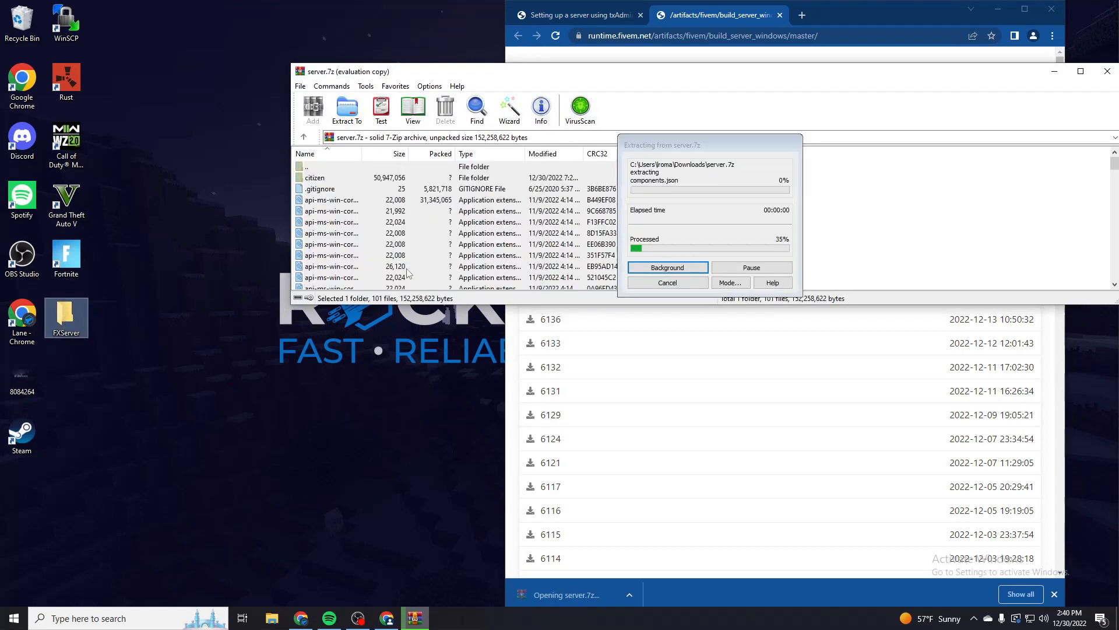
{"action": "left_click", "coordinate": [1113, 73]}
{"action": "left_click", "coordinate": [1106, 74]}
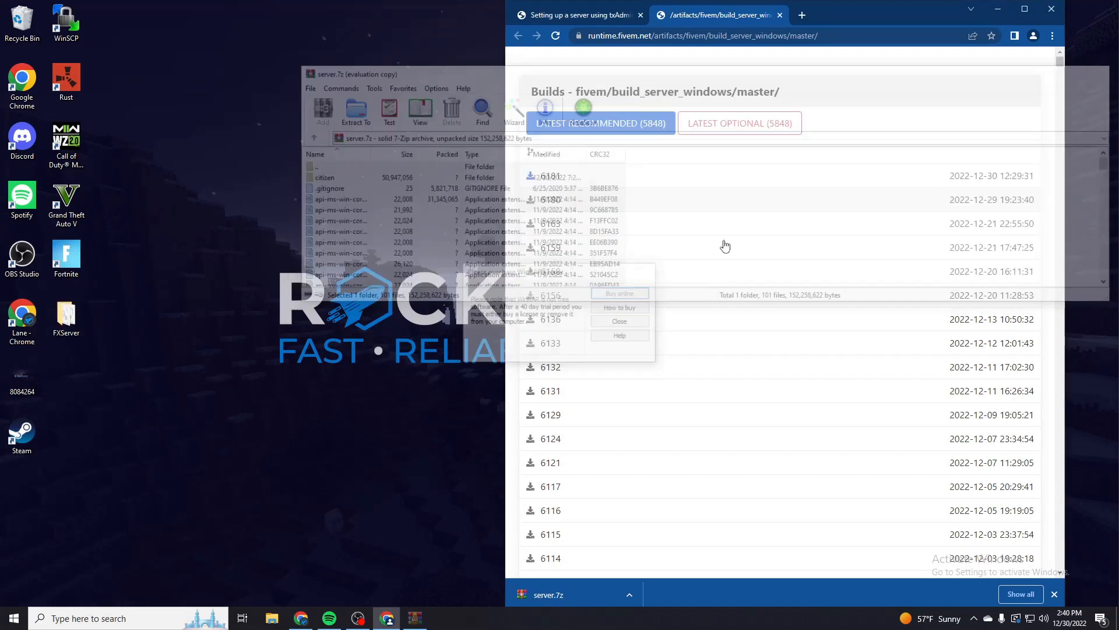
- Close the build listing and run the FXServer application from the extracted FXServer folder
{"action": "left_click", "coordinate": [293, 223]}
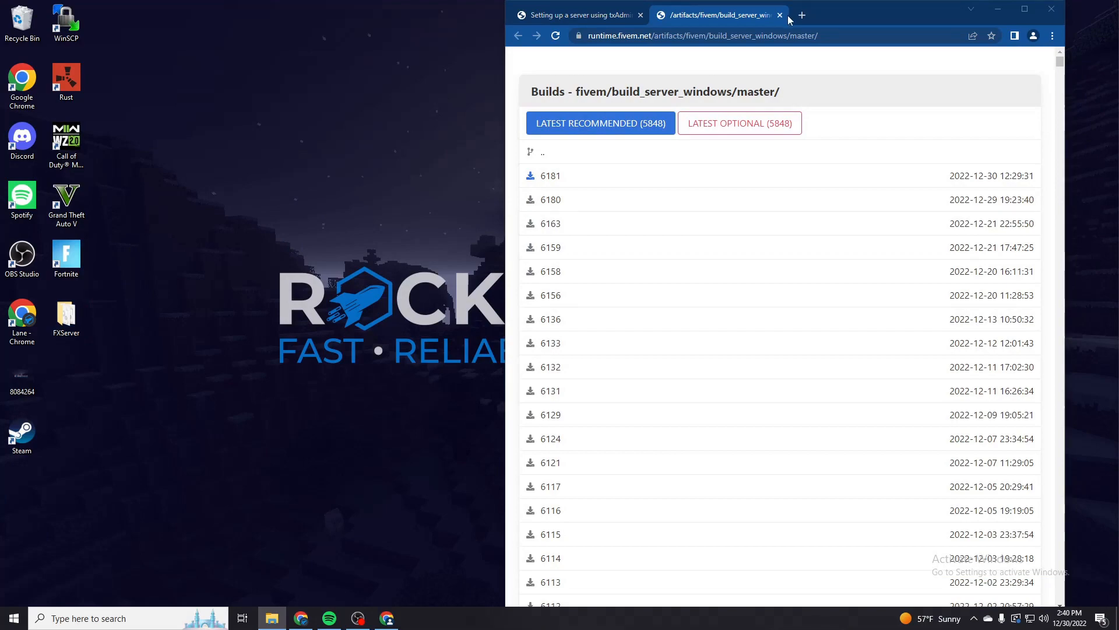
{"action": "left_click", "coordinate": [780, 16]}
{"action": "left_click_drag", "start_coordinate": [1118, 57], "coordinate": [286, 0]}
{"action": "scroll", "coordinate": [363, 415], "scroll_direction": "down", "scroll_amount": 9}
{"action": "scroll", "coordinate": [362, 414], "scroll_direction": "down", "scroll_amount": 8}
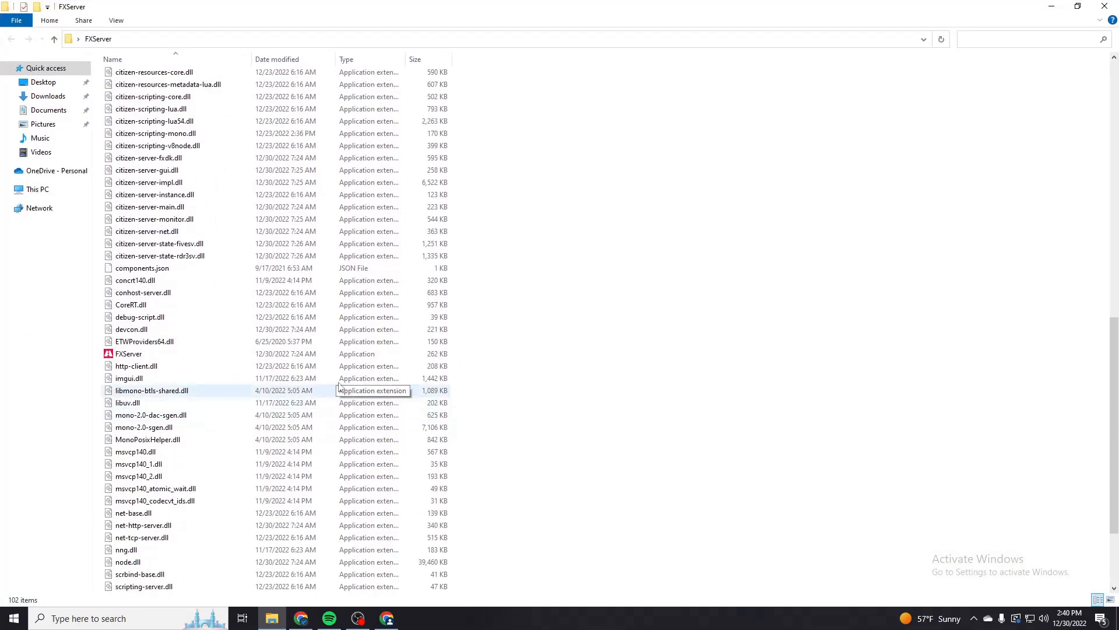
{"action": "double_click", "coordinate": [256, 354]}
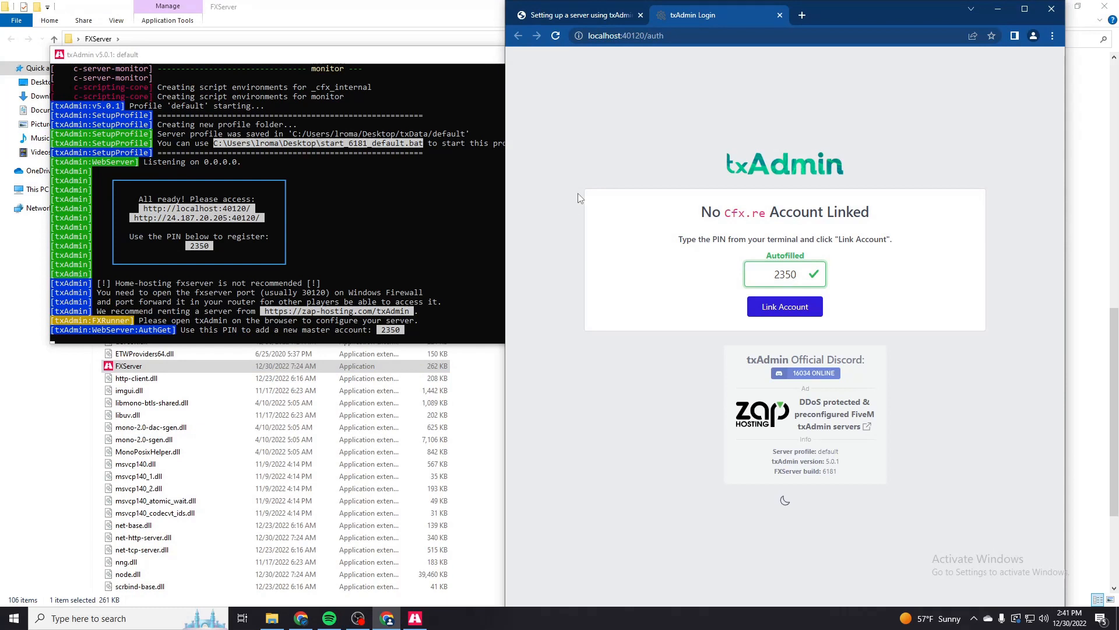
- Start linking a Cfx.re account in txAdmin, choose Google sign-in, and submit the account's e-mail address
{"action": "left_click", "coordinate": [775, 304]}
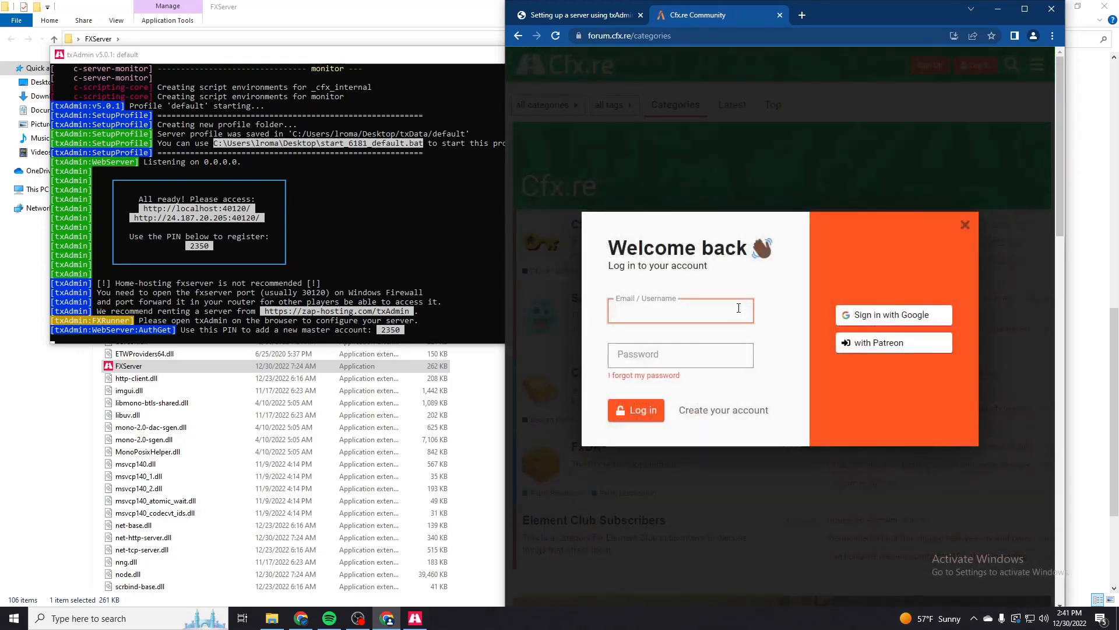
{"action": "left_click", "coordinate": [869, 315]}
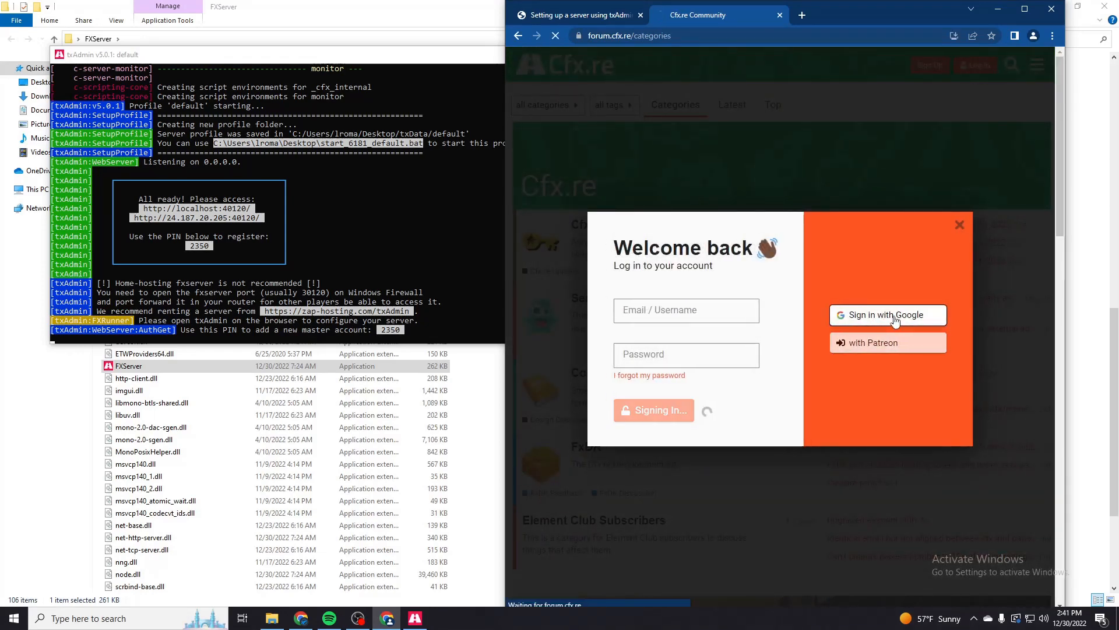
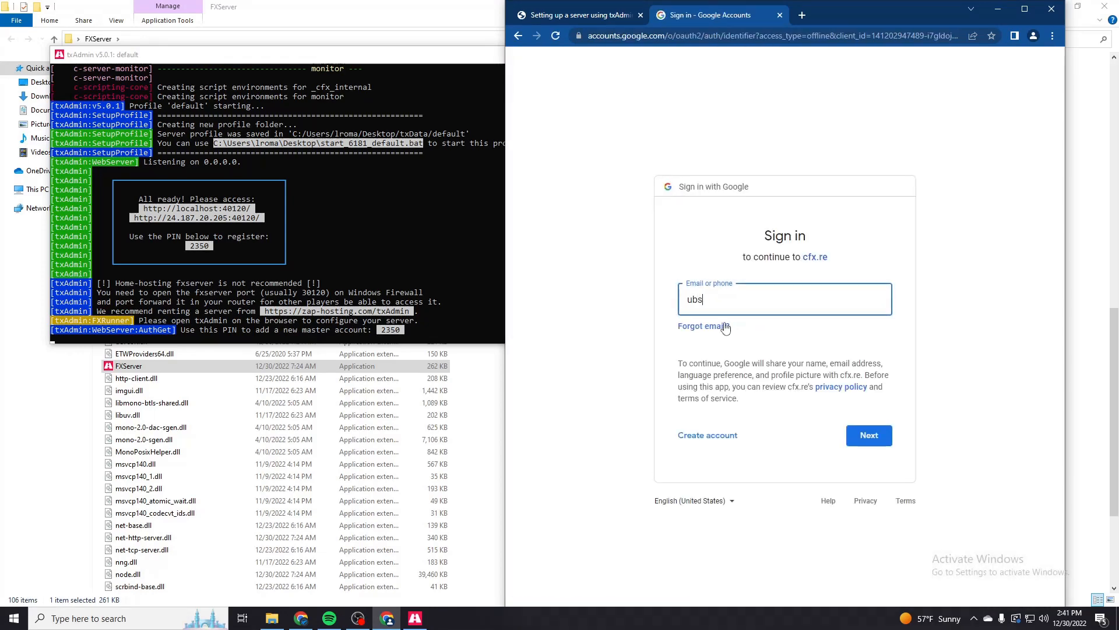
{"action": "key", "text": "Return"}
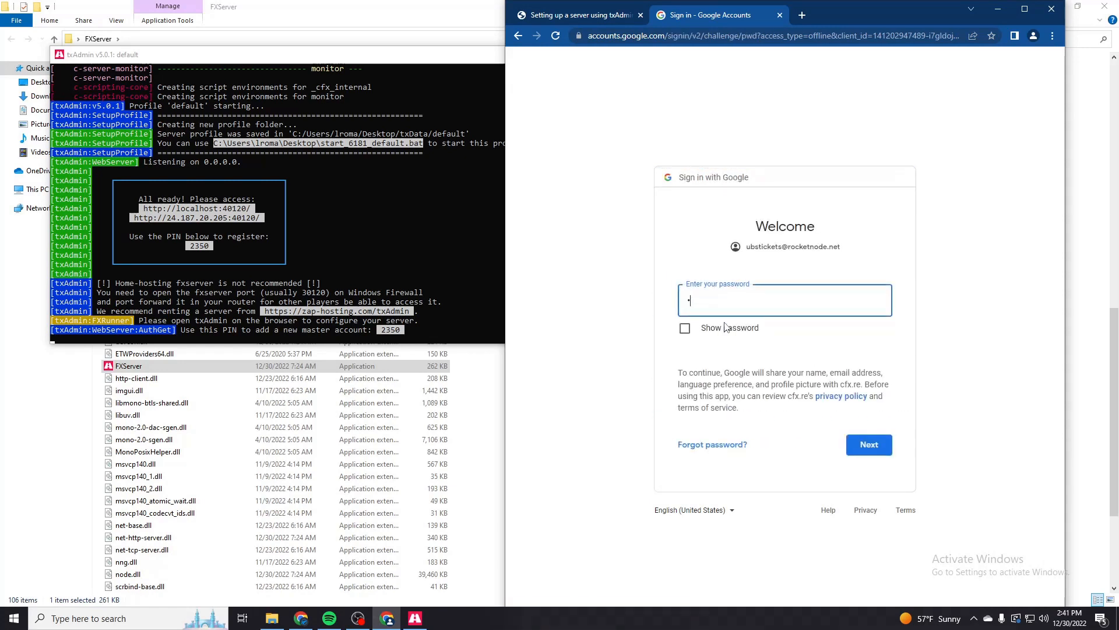
- Enter the Google account password and complete the sign-in to link the Cfx.re account to txAdmin
{"action": "type", "text": "••••••"}
{"action": "key", "text": "ctrl+a"}
{"action": "type", "text": "•••••••••••"}
{"action": "key", "text": "Return"}
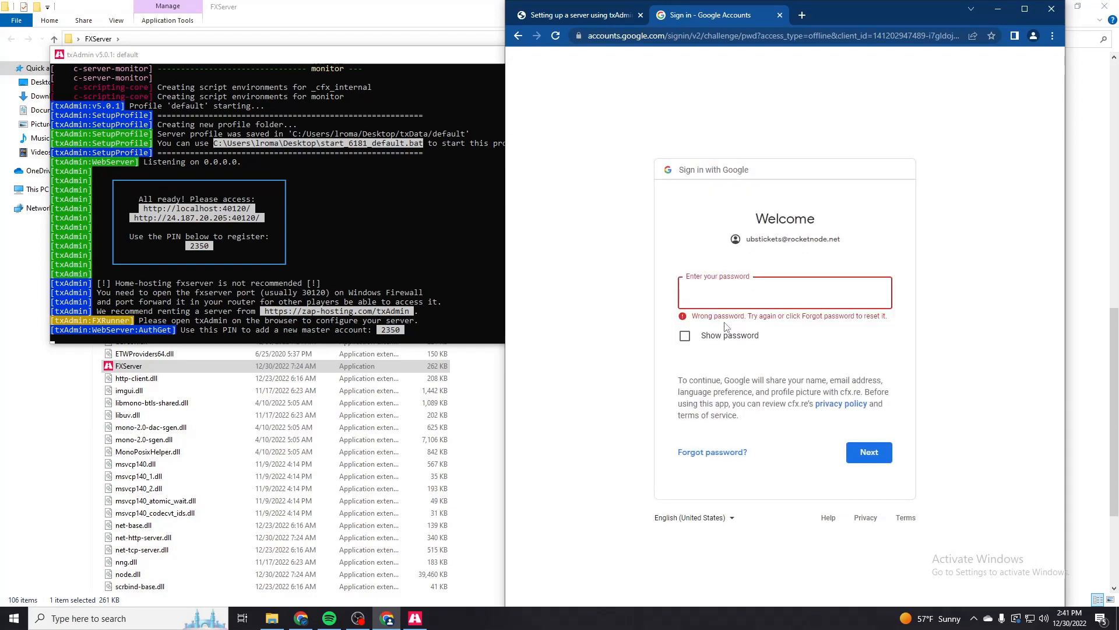
{"action": "type", "text": "•••••••••"}
{"action": "key", "text": "Return"}
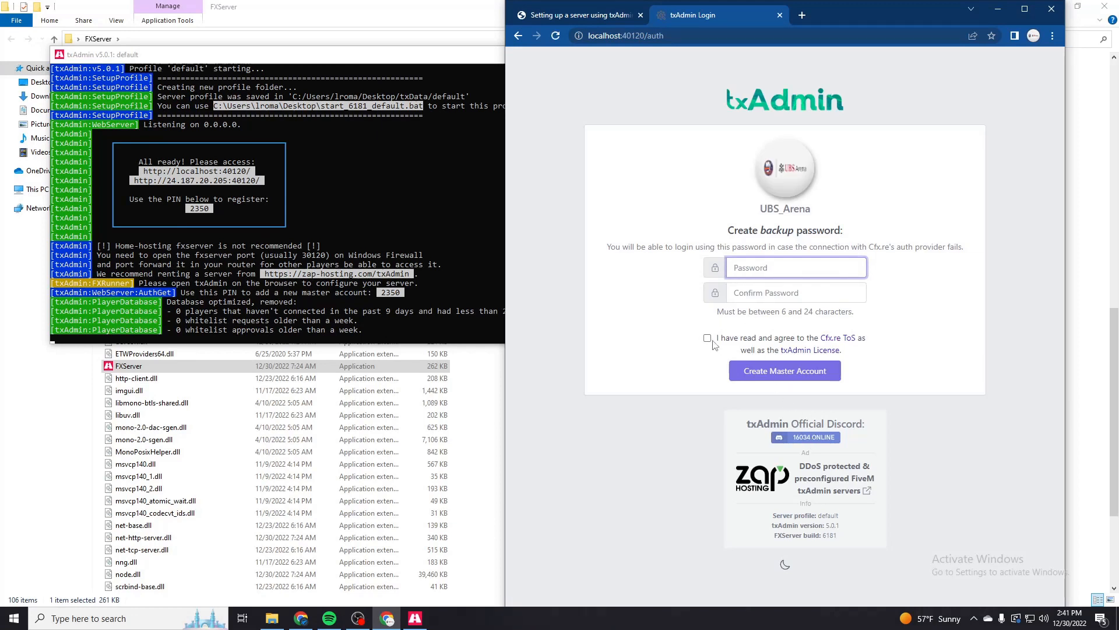
- Accept the Cfx.re ToS and txAdmin License, enter and confirm a backup password, and create the master account
{"action": "left_click", "coordinate": [707, 338]}
{"action": "left_click", "coordinate": [748, 274]}
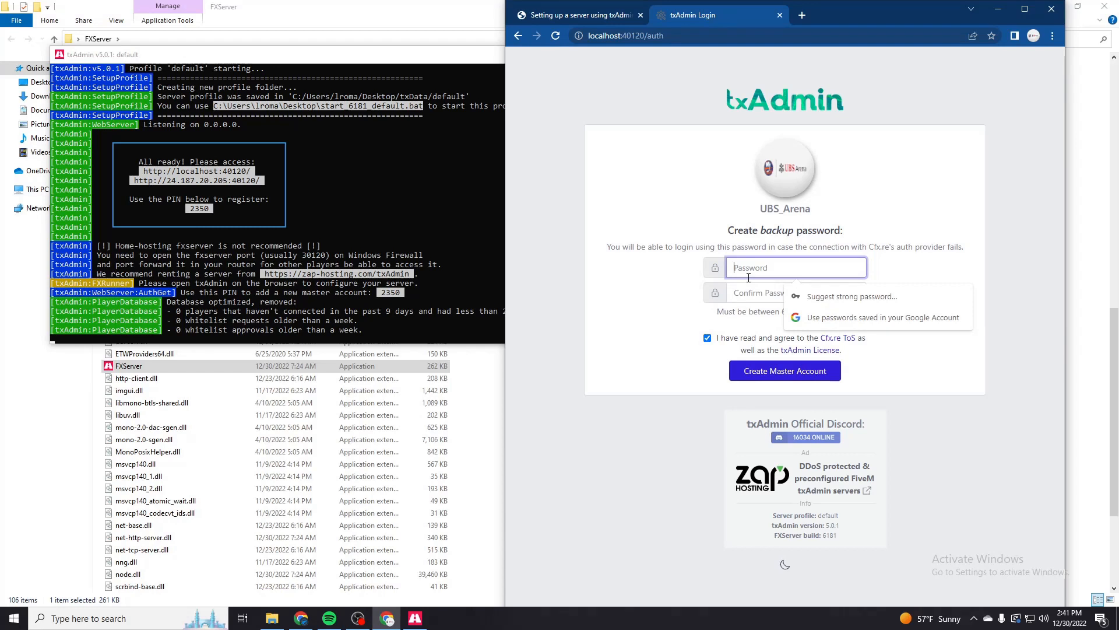
{"action": "type", "text": "***"}
{"action": "key", "text": "ctrl+a"}
{"action": "type", "text": "****"}
{"action": "key", "text": "Tab"}
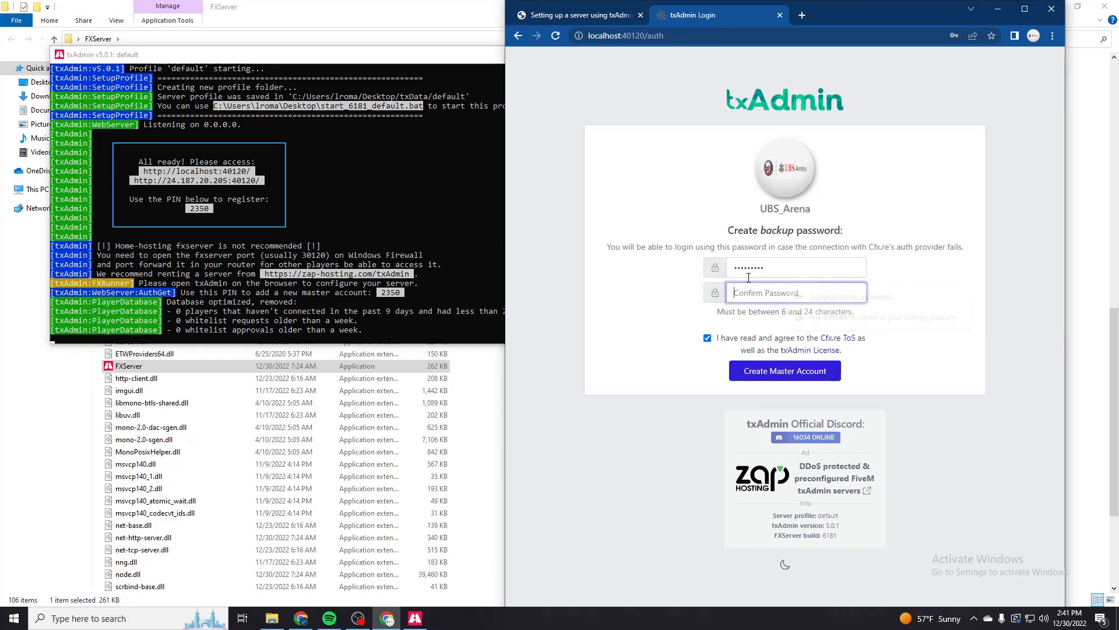
{"action": "type", "text": "**"}
{"action": "left_click", "coordinate": [769, 371]}
{"action": "left_click", "coordinate": [996, 58]}
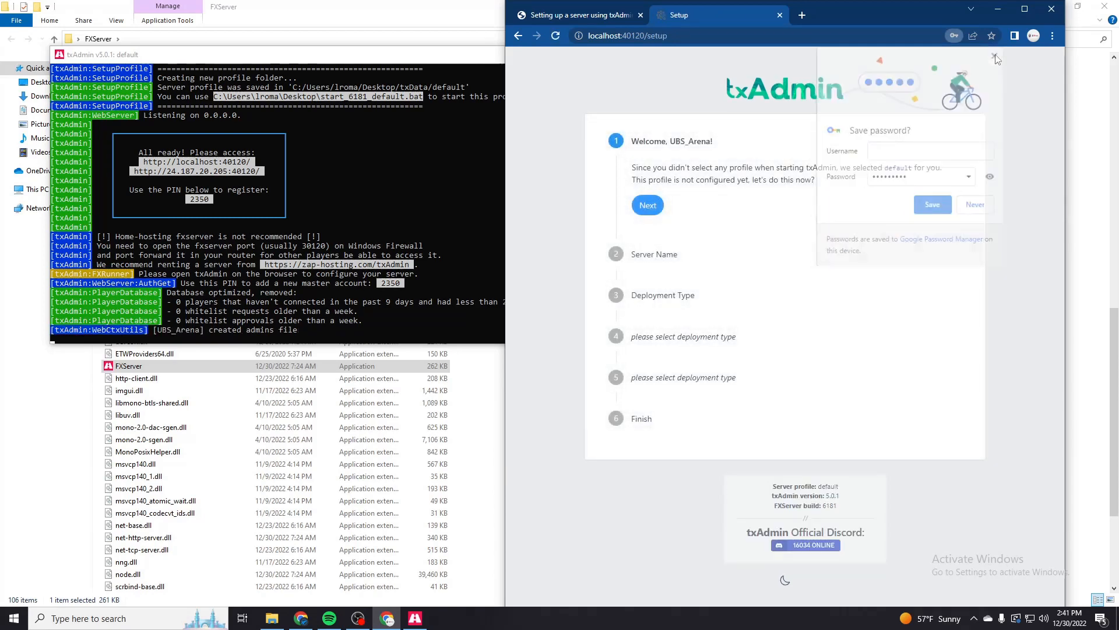
- Begin the txAdmin setup of the default profile and set the server name to CyberGreen Test
{"action": "left_click", "coordinate": [653, 217]}
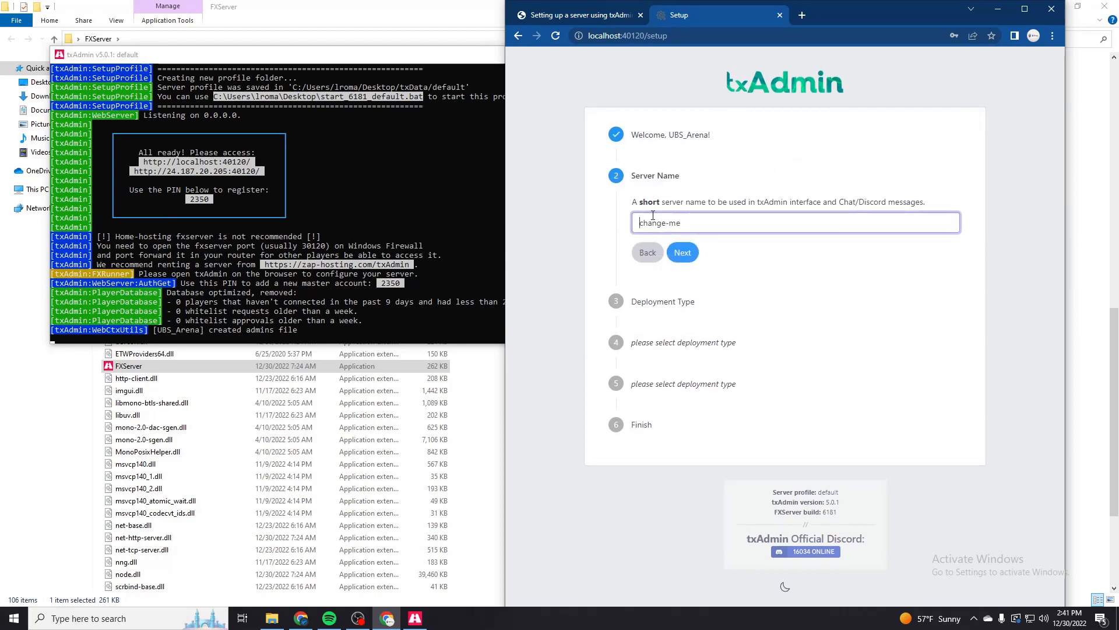
{"action": "triple_click", "coordinate": [660, 223]}
{"action": "type", "text": "CyberGreen test"}
{"action": "key", "text": "BackSpace"}
{"action": "key", "text": "BackSpace"}
{"action": "key", "text": "BackSpace"}
{"action": "key", "text": "BackSpace"}
{"action": "left_click", "coordinate": [682, 252]}
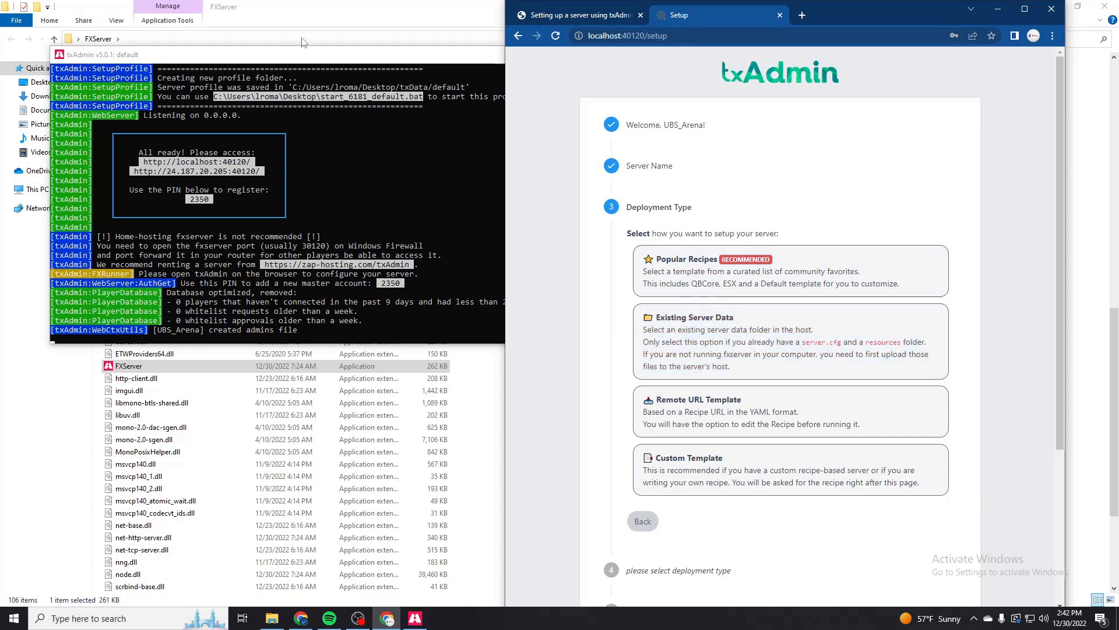
- Close the FXServer folder window and choose the CFX Default template from Popular Recipes as the deployment type
{"action": "left_click", "coordinate": [317, 7]}
{"action": "scroll", "coordinate": [524, 82], "scroll_direction": "up", "scroll_amount": 10}
{"action": "left_click", "coordinate": [1051, 5]}
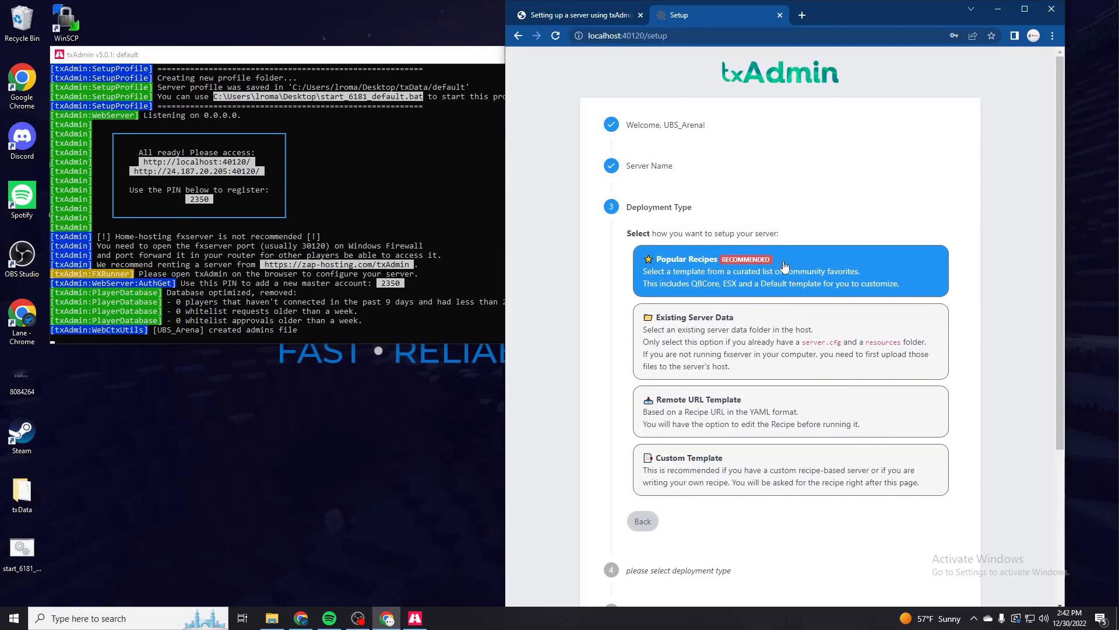
{"action": "left_click", "coordinate": [784, 261]}
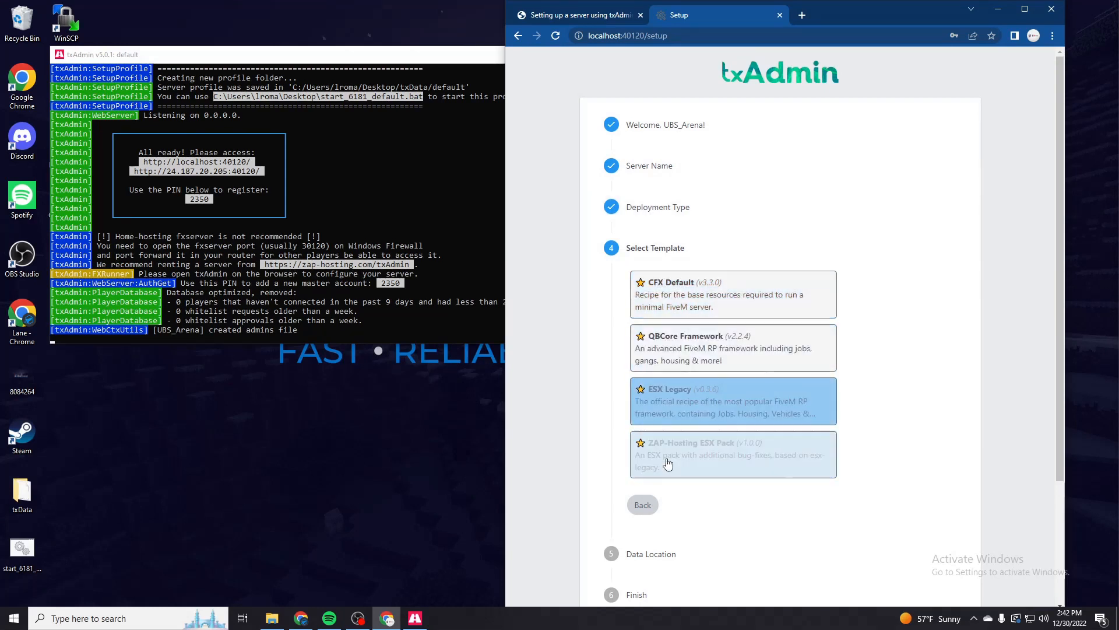
{"action": "left_click", "coordinate": [673, 301]}
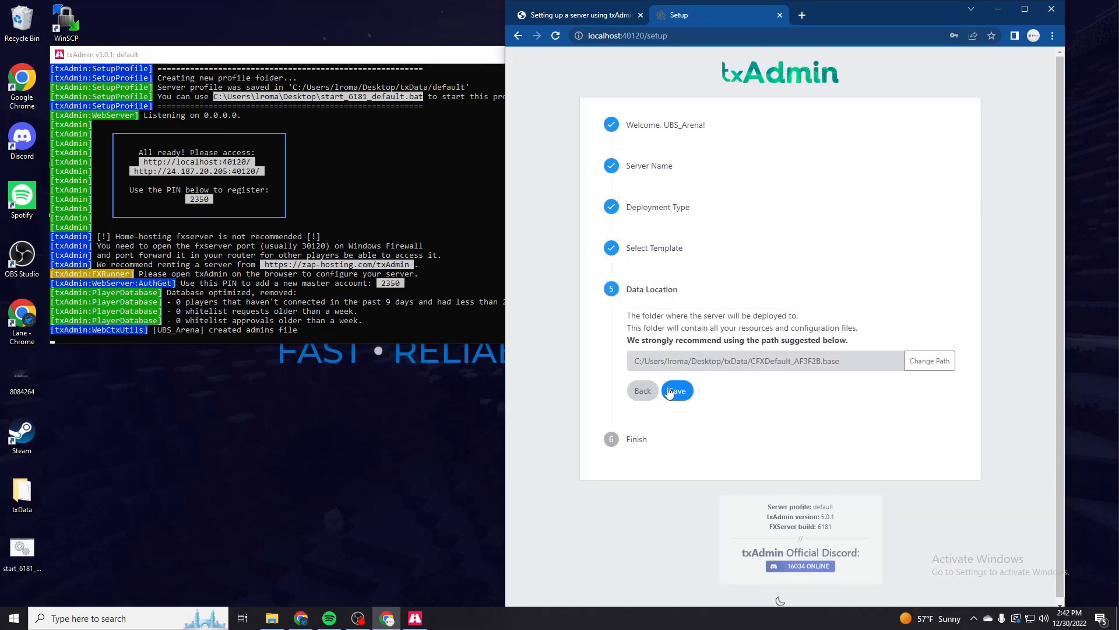
- Change the data location to a CGServer folder inside the desktop txData folder, save it, and go to the recipe deployer
{"action": "triple_click", "coordinate": [787, 361]}
{"action": "left_click", "coordinate": [891, 361]}
{"action": "left_click", "coordinate": [907, 363]}
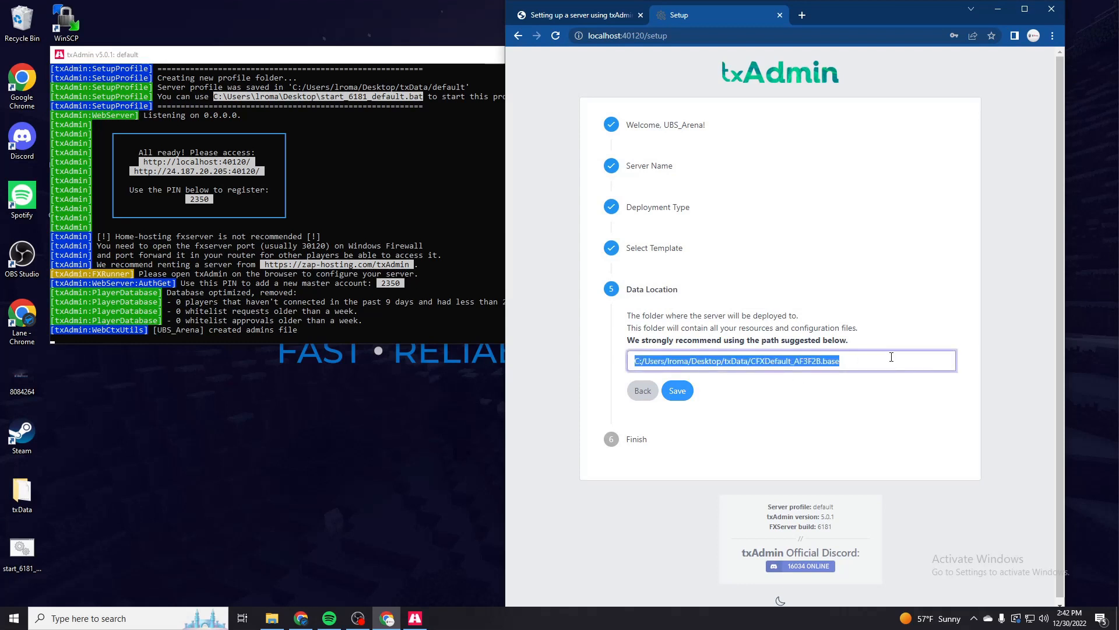
{"action": "left_click_drag", "start_coordinate": [890, 358], "coordinate": [753, 359]}
{"action": "type", "text": "C"}
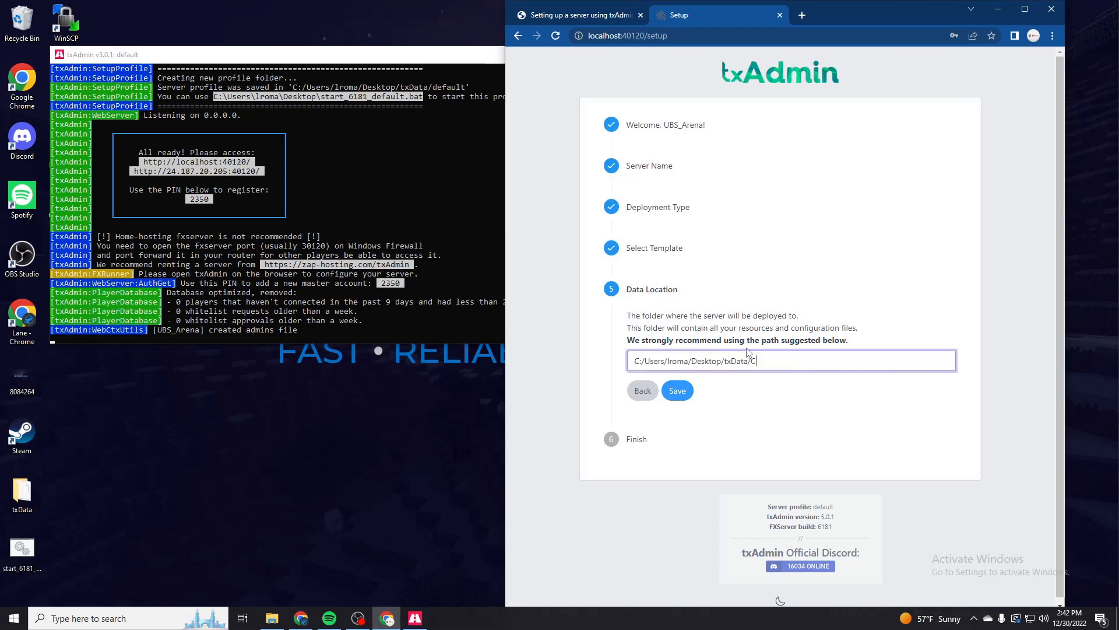
{"action": "type", "text": "y"}
{"action": "key", "text": "BackSpace"}
{"action": "type", "text": "GServer"}
{"action": "left_click", "coordinate": [680, 393]}
{"action": "left_click", "coordinate": [703, 434]}
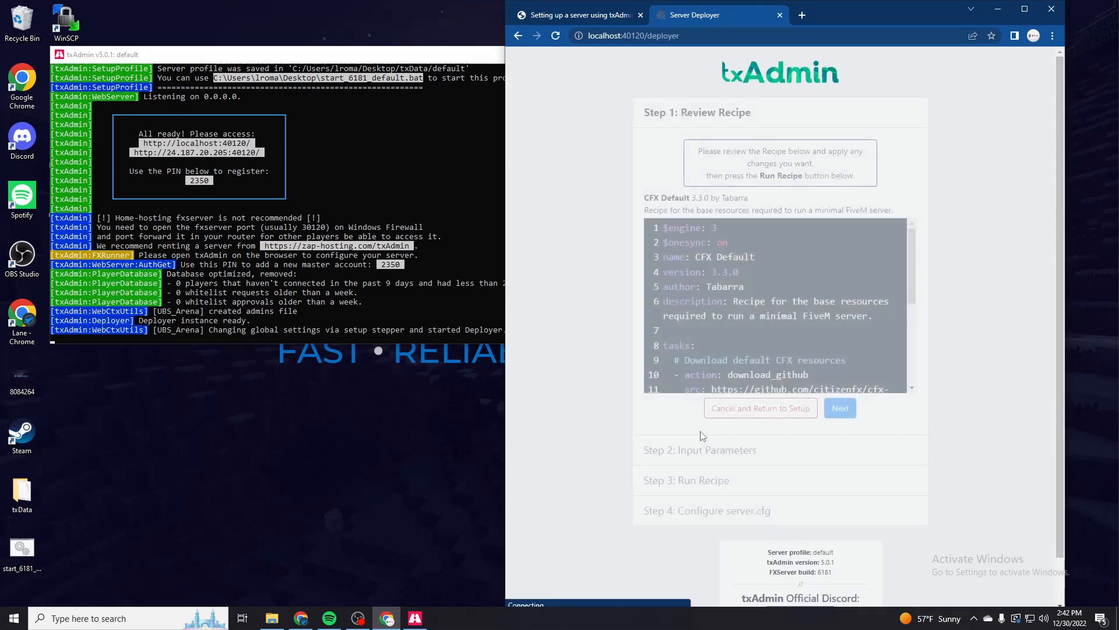
- Review the CFX Default recipe and continue to its input parameters
{"action": "scroll", "coordinate": [789, 340], "scroll_direction": "down", "scroll_amount": 3}
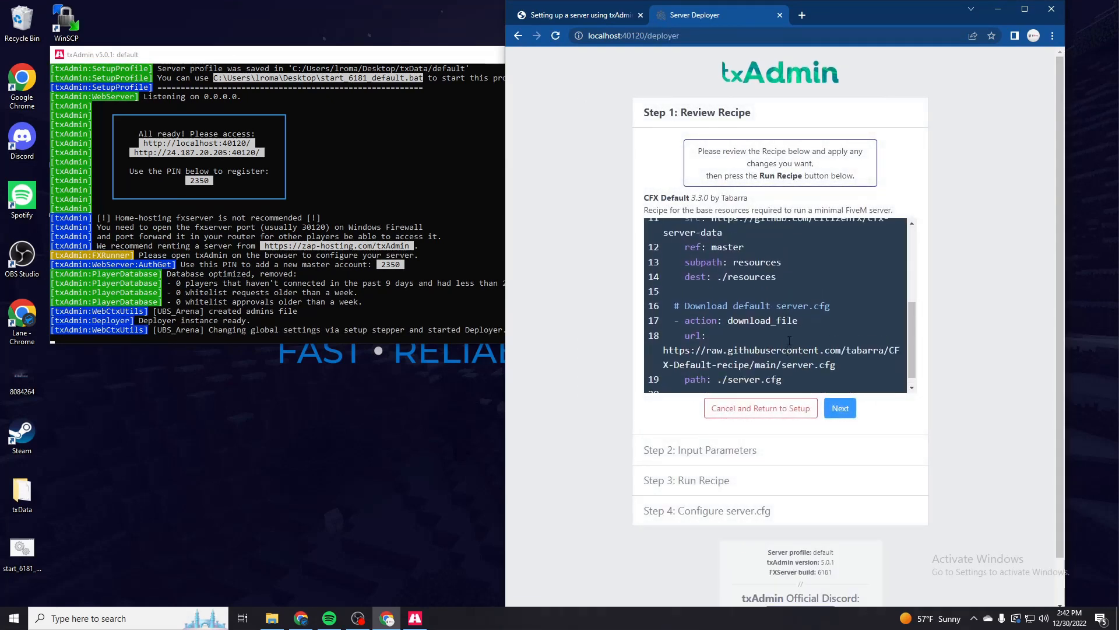
{"action": "scroll", "coordinate": [686, 253], "scroll_direction": "up", "scroll_amount": 3}
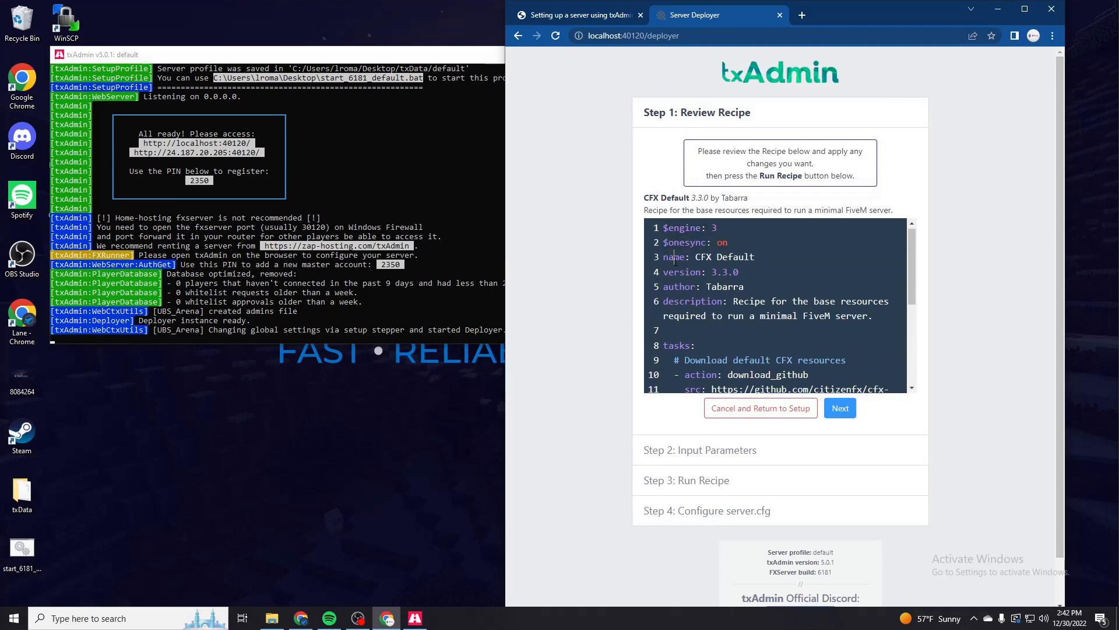
{"action": "scroll", "coordinate": [776, 303], "scroll_direction": "down", "scroll_amount": 3}
{"action": "left_click", "coordinate": [844, 409]}
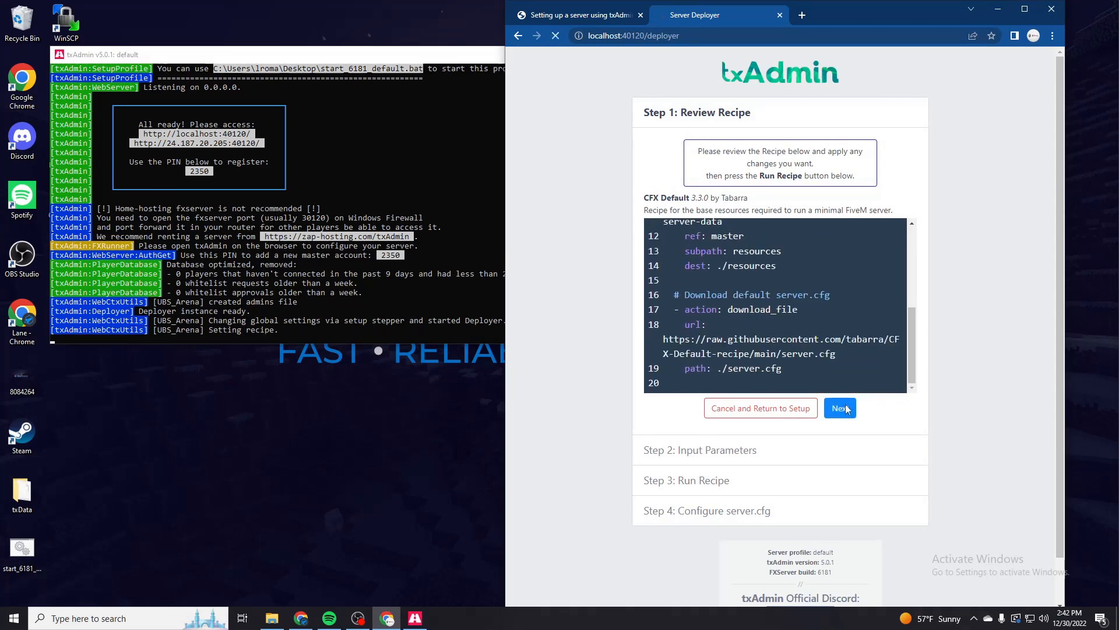
- Open keymaster.fivem.net in a new browser tab to reach the Cfx.re server key management page
{"action": "left_click", "coordinate": [802, 16]}
{"action": "type", "text": "keymaste"}
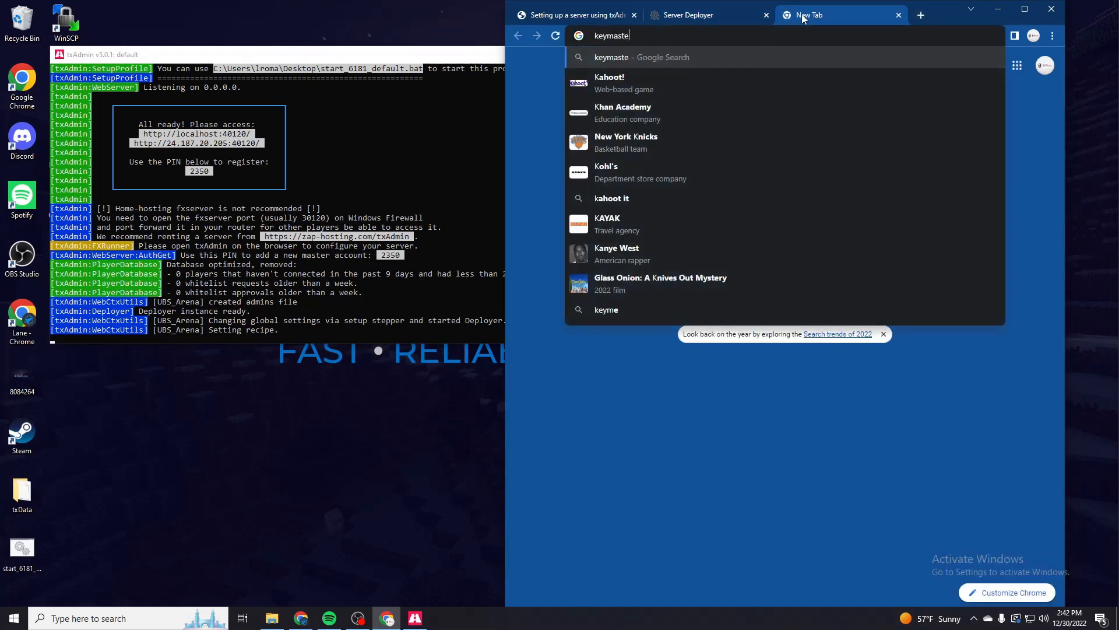
{"action": "type", "text": "r.fivem.net"}
{"action": "key", "text": "Return"}
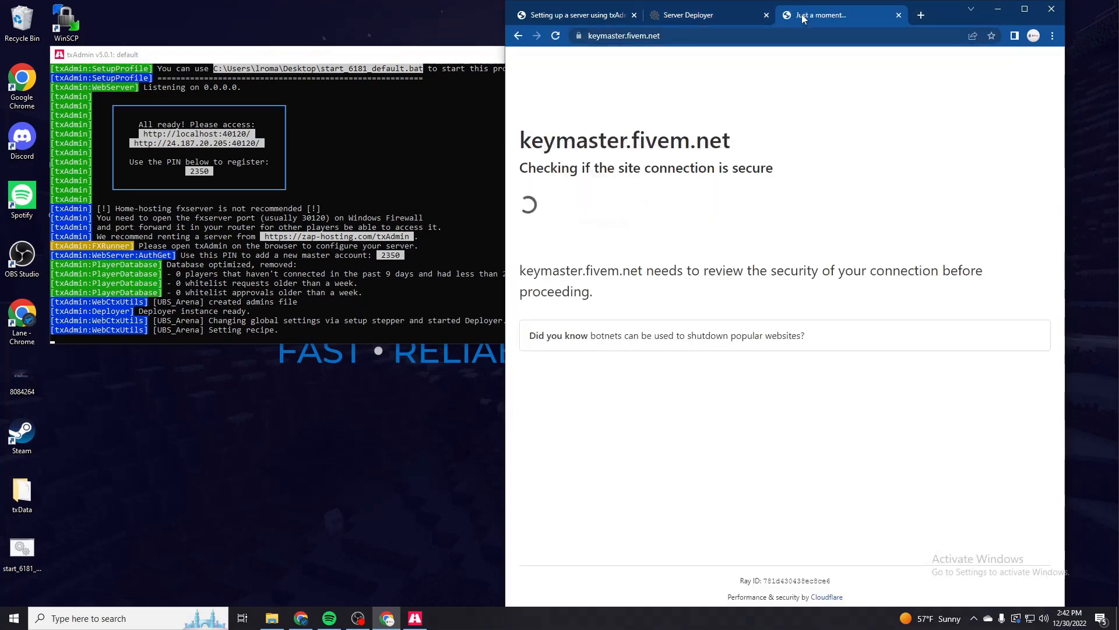
{"action": "left_click", "coordinate": [588, 98]}
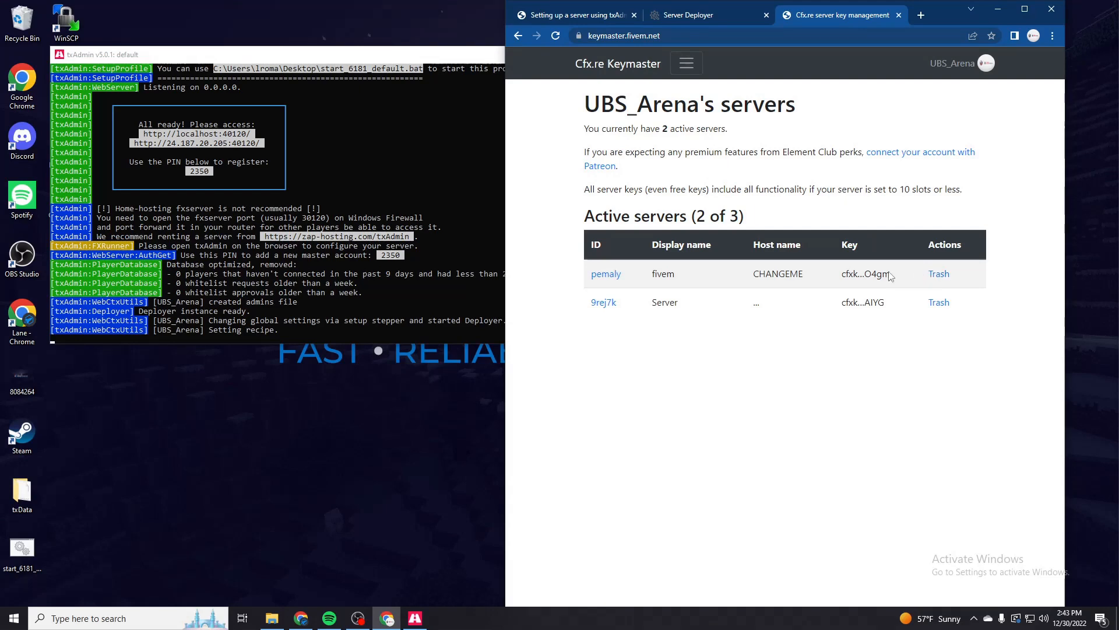
- Start registering a new server in Keymaster with the display name CyberGreen
{"action": "left_click", "coordinate": [687, 63]}
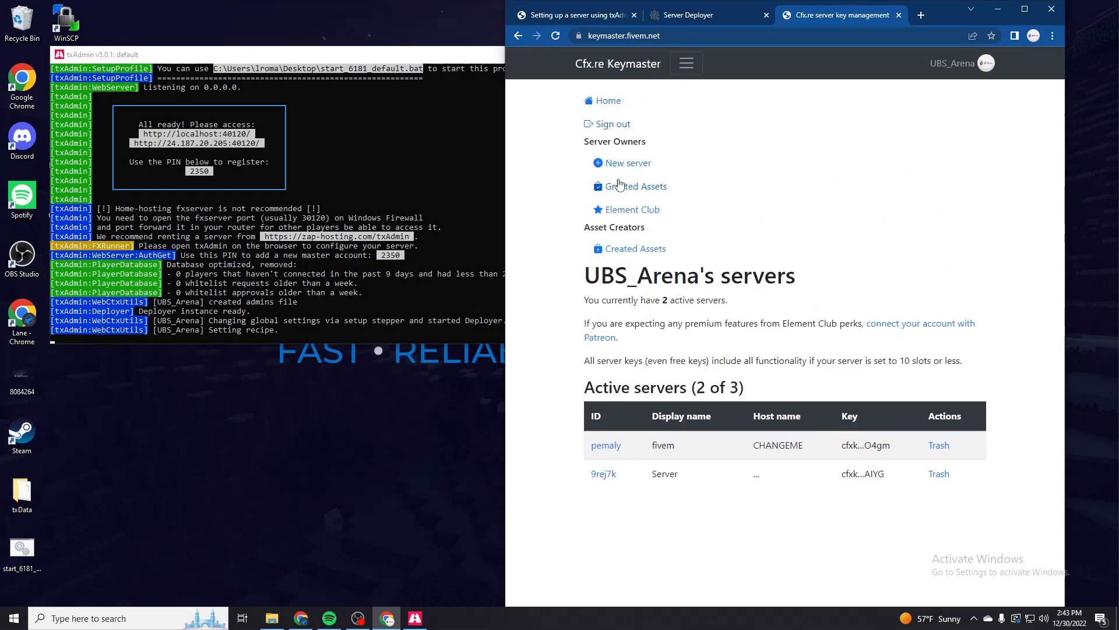
{"action": "left_click", "coordinate": [619, 165]}
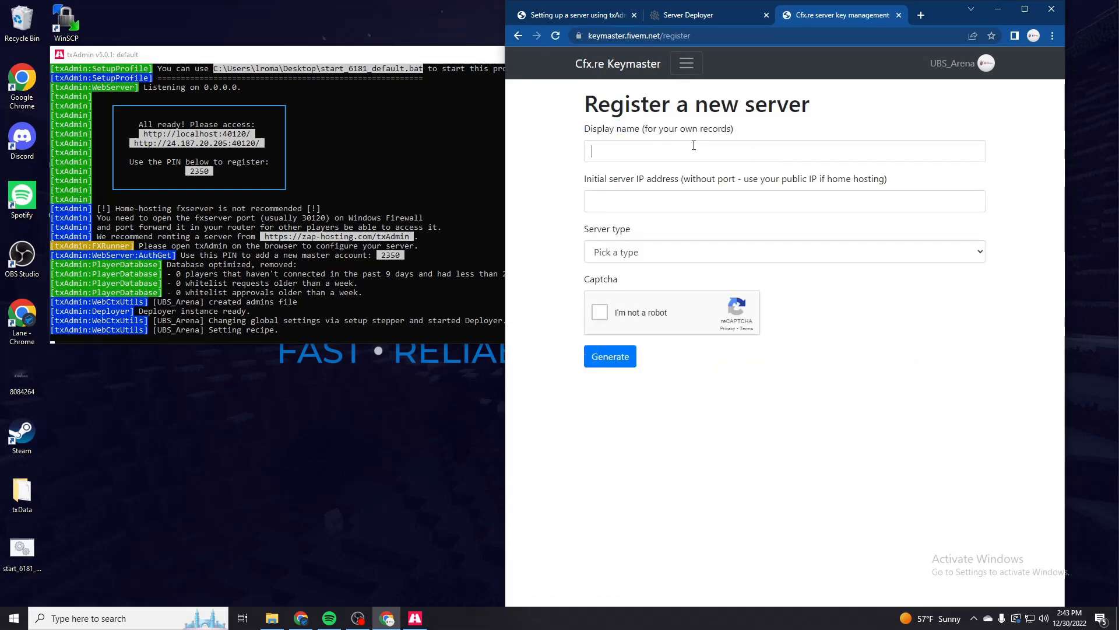
{"action": "left_click", "coordinate": [688, 149]}
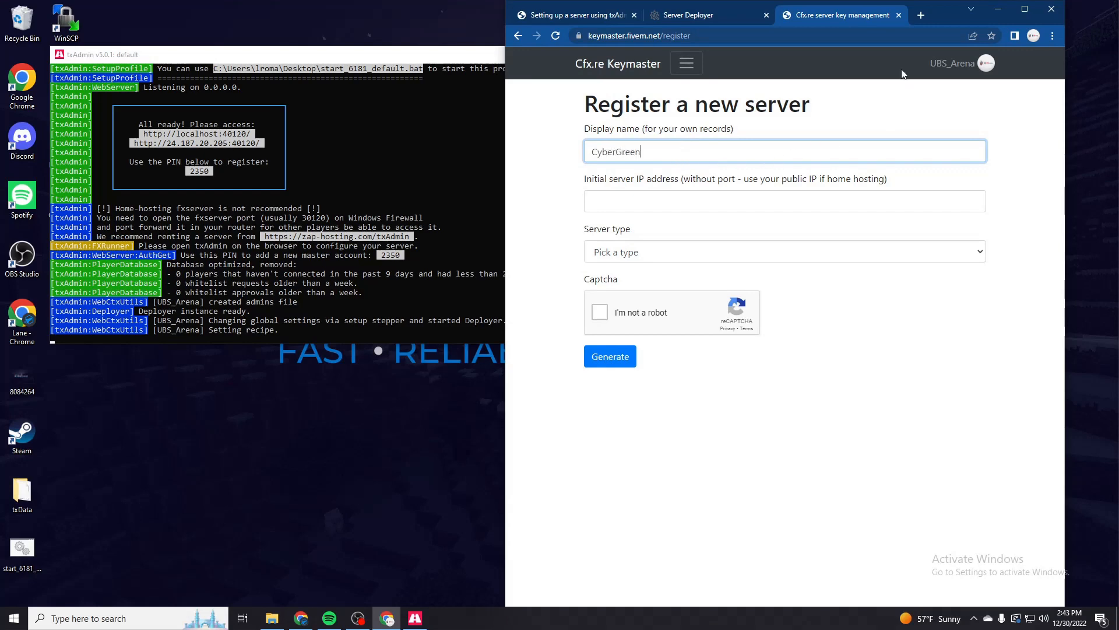
{"action": "type", "text": "CyberGreen"}
- Copy the public IPv4 address from whatsmyip.com and enter it as the initial server IP address in the Keymaster registration
{"action": "left_click", "coordinate": [736, 194]}
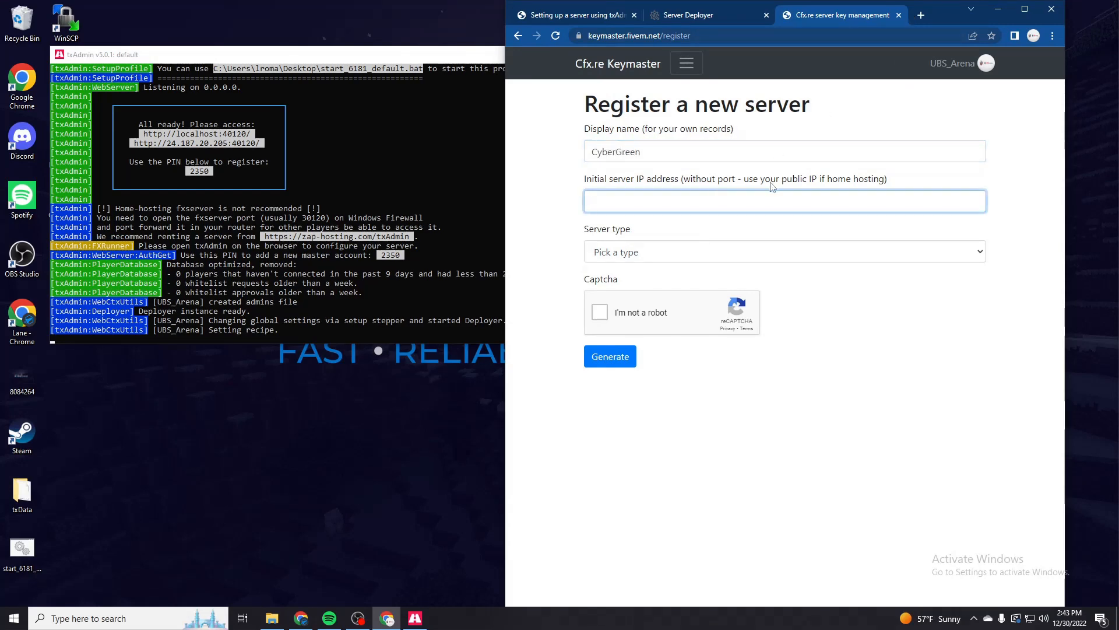
{"action": "left_click", "coordinate": [916, 17]}
{"action": "type", "text": "ipgeo"}
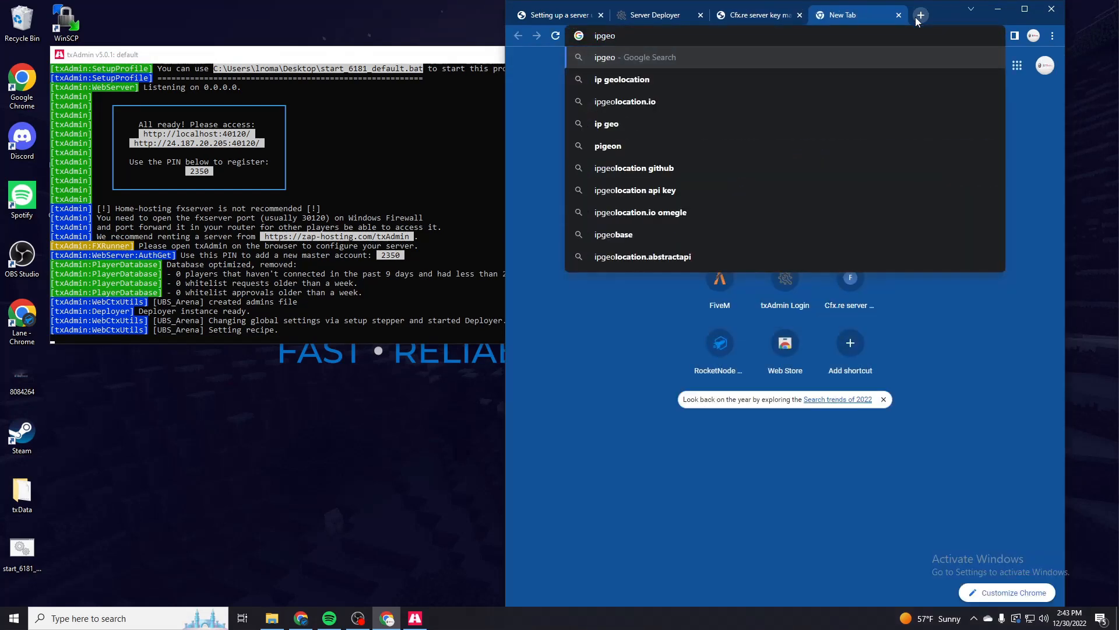
{"action": "key", "text": "BackSpace"}
{"action": "key", "text": "BackSpace"}
{"action": "key", "text": "BackSpace"}
{"action": "key", "text": "BackSpace"}
{"action": "key", "text": "BackSpace"}
{"action": "type", "text": "whatsmyi"}
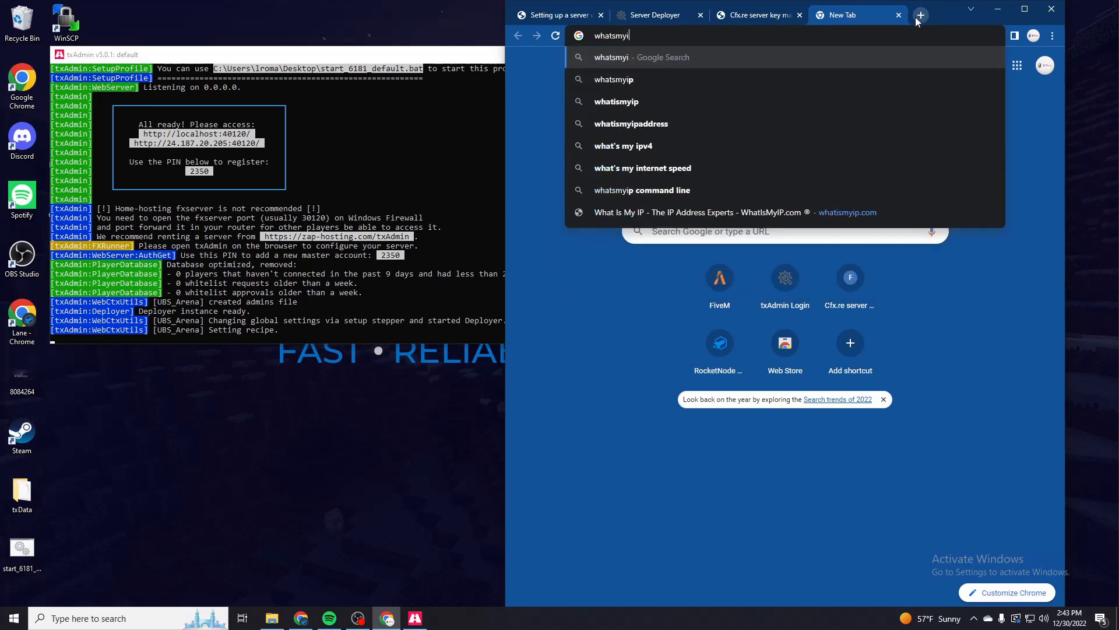
{"action": "type", "text": "p.com"}
{"action": "key", "text": "Return"}
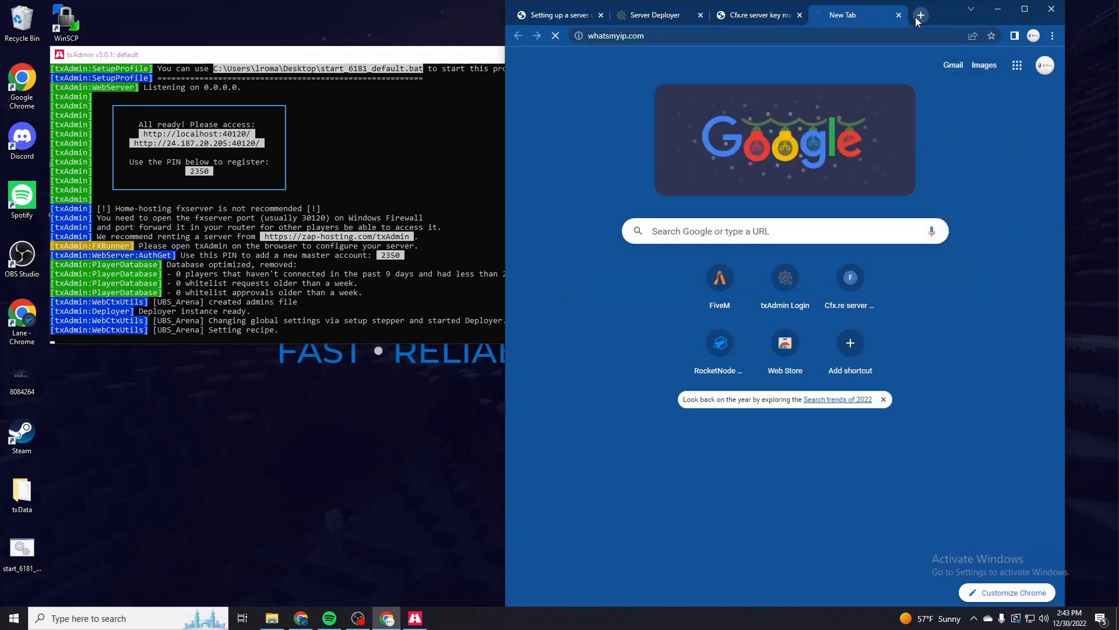
{"action": "left_click", "coordinate": [886, 415]}
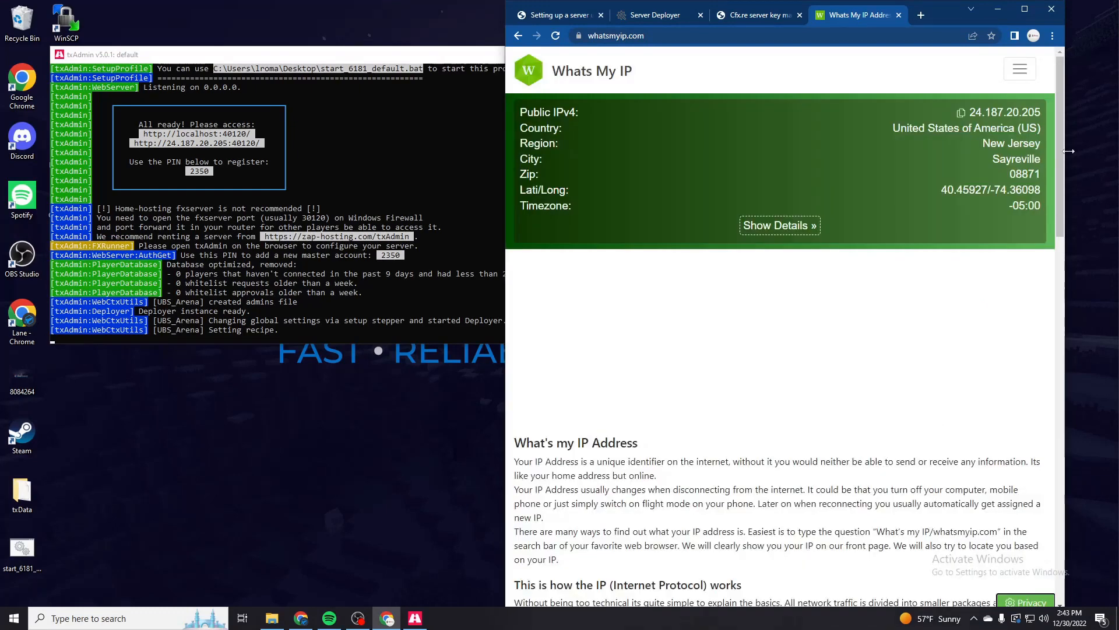
{"action": "left_click", "coordinate": [962, 116]}
{"action": "left_click", "coordinate": [733, 13]}
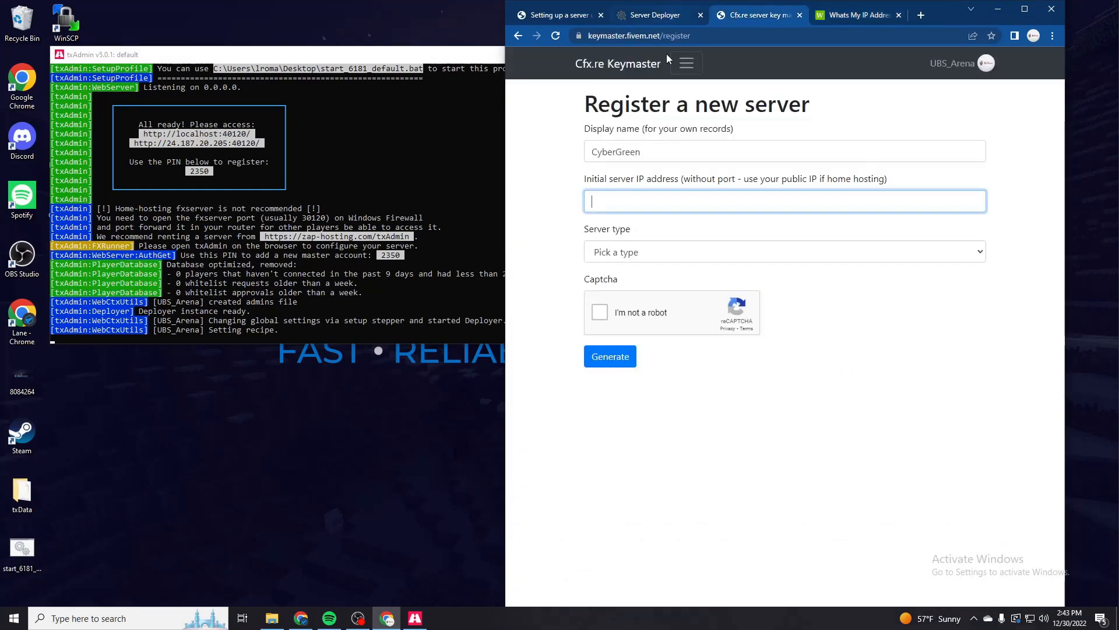
{"action": "key", "text": "ctrl+v"}
- Set the server type to VPS and the provider to Zap Hosting, complete the captcha, and generate the server key
{"action": "left_click", "coordinate": [628, 250]}
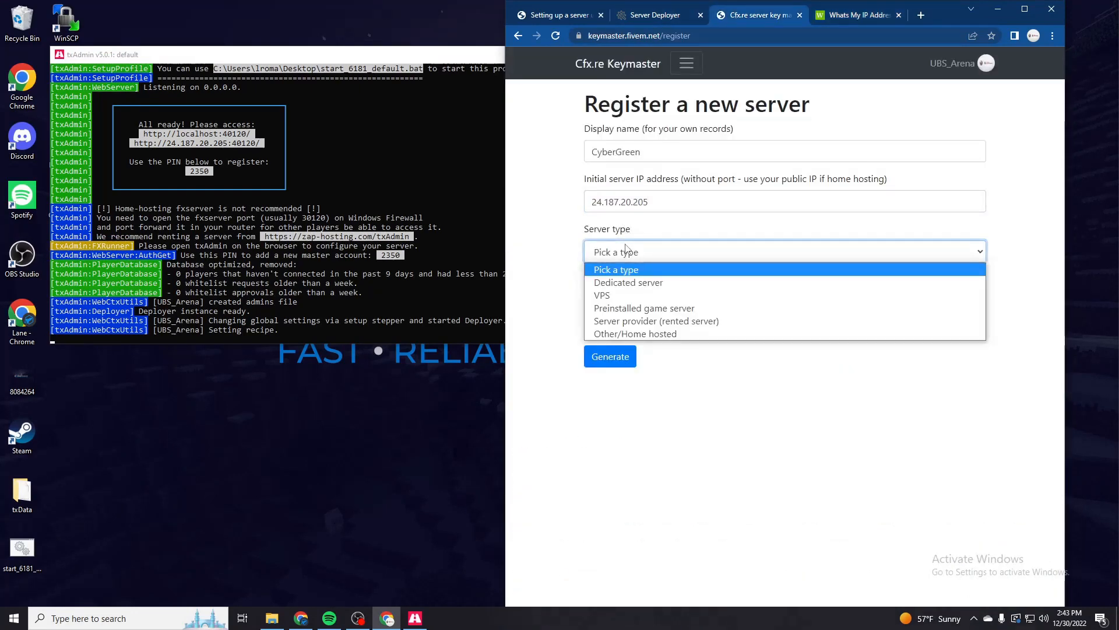
{"action": "left_click", "coordinate": [632, 295]}
{"action": "left_click", "coordinate": [628, 309]}
{"action": "type", "text": "Zap Hosting"}
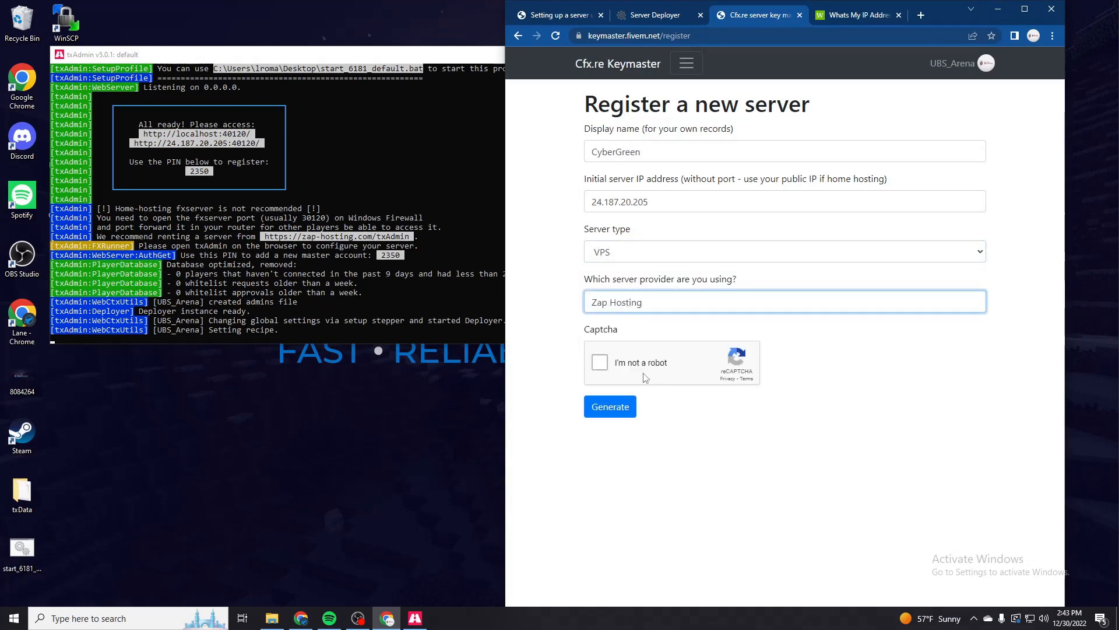
{"action": "left_click", "coordinate": [599, 362]}
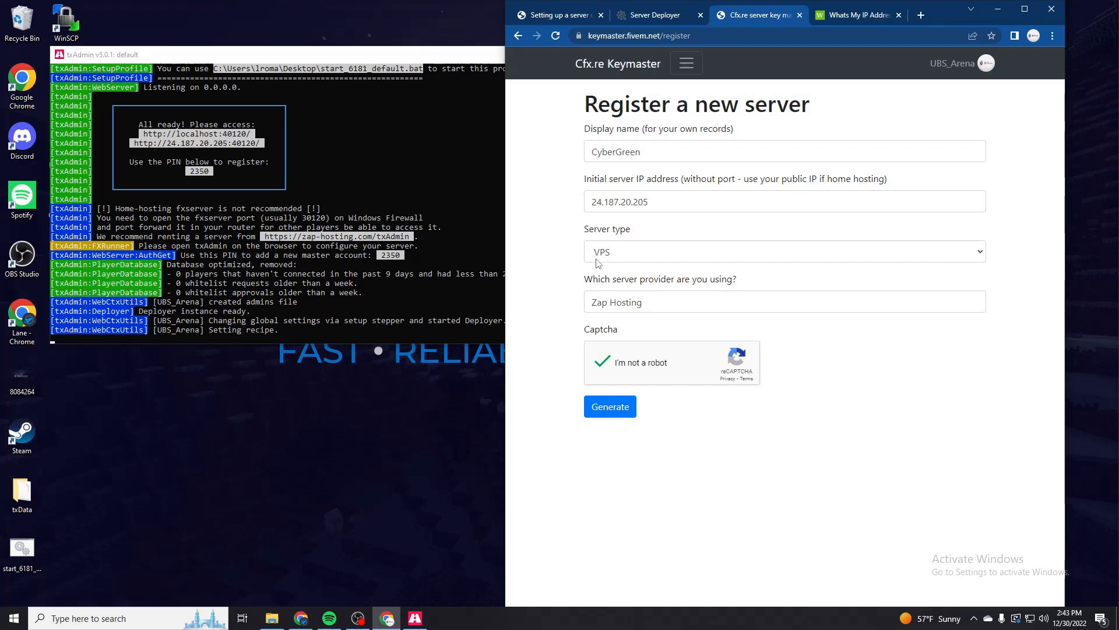
{"action": "left_click_drag", "start_coordinate": [577, 283], "coordinate": [698, 377]}
{"action": "left_click", "coordinate": [715, 404]}
{"action": "left_click_drag", "start_coordinate": [819, 385], "coordinate": [546, 235]}
{"action": "left_click", "coordinate": [549, 286]}
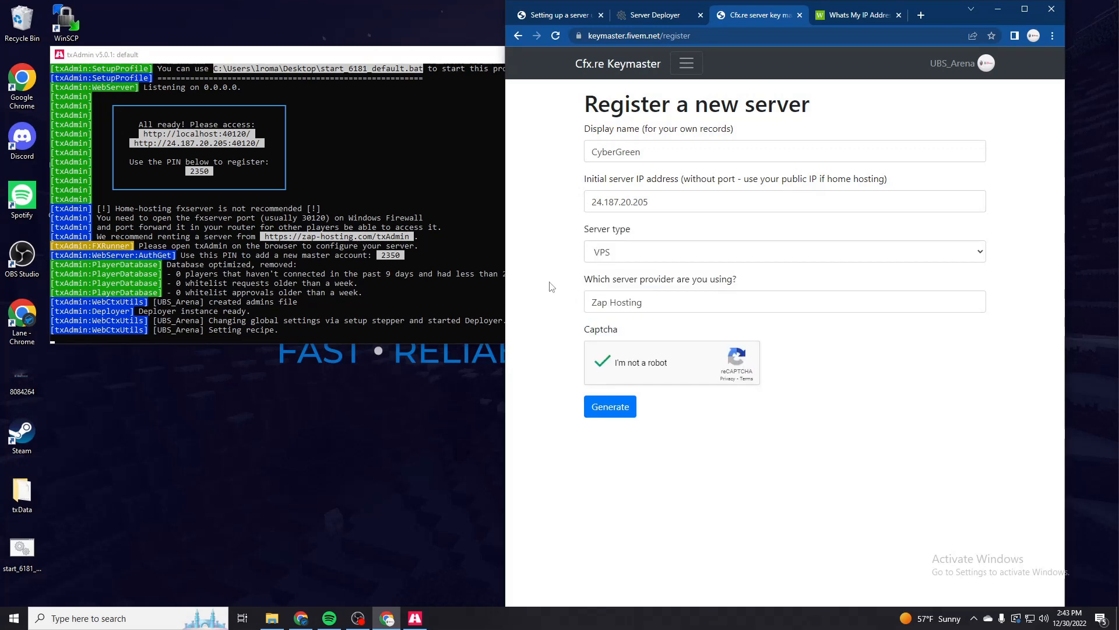
{"action": "left_click", "coordinate": [611, 411]}
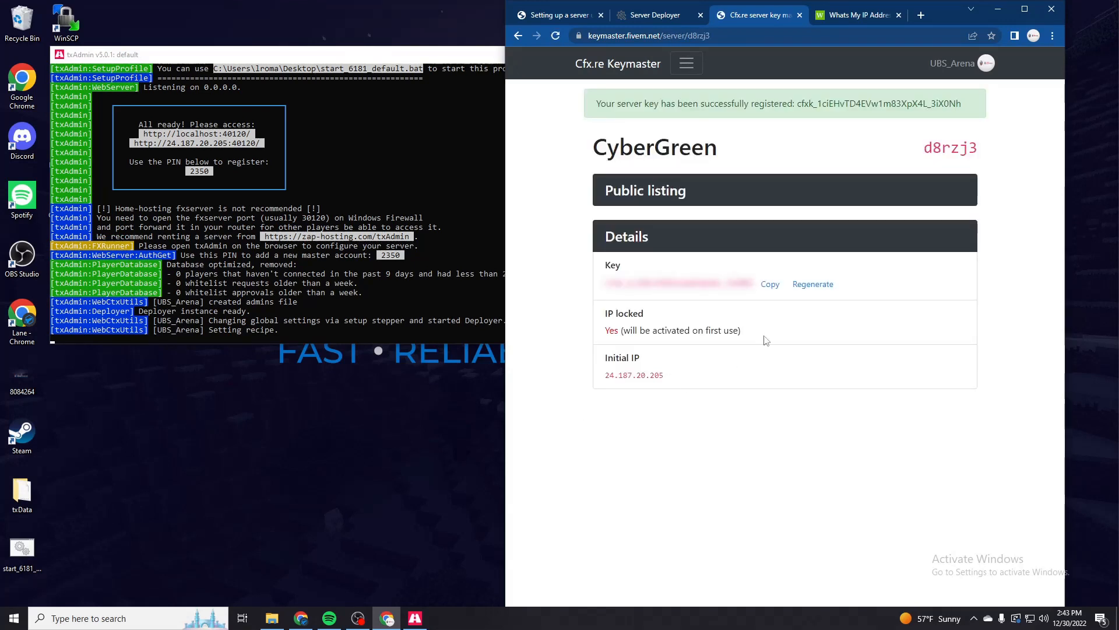
- Copy the generated licence key into the License Key field of the txAdmin deployer and run the recipe
{"action": "left_click", "coordinate": [778, 285]}
{"action": "left_click", "coordinate": [661, 16]}
{"action": "key", "text": "ctrl+v"}
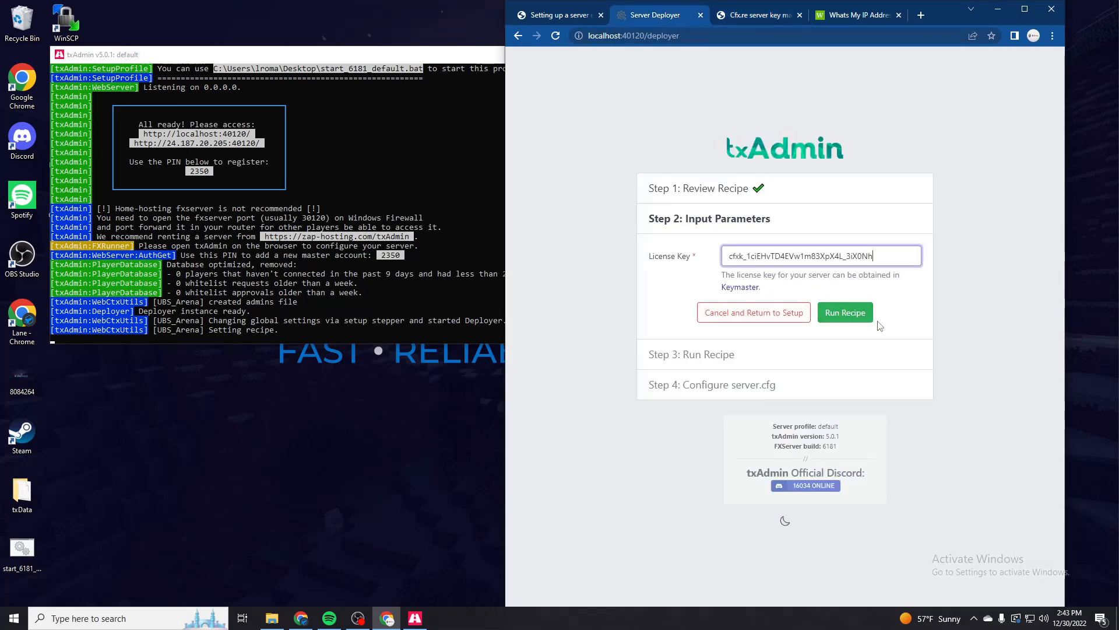
{"action": "left_click", "coordinate": [839, 314]}
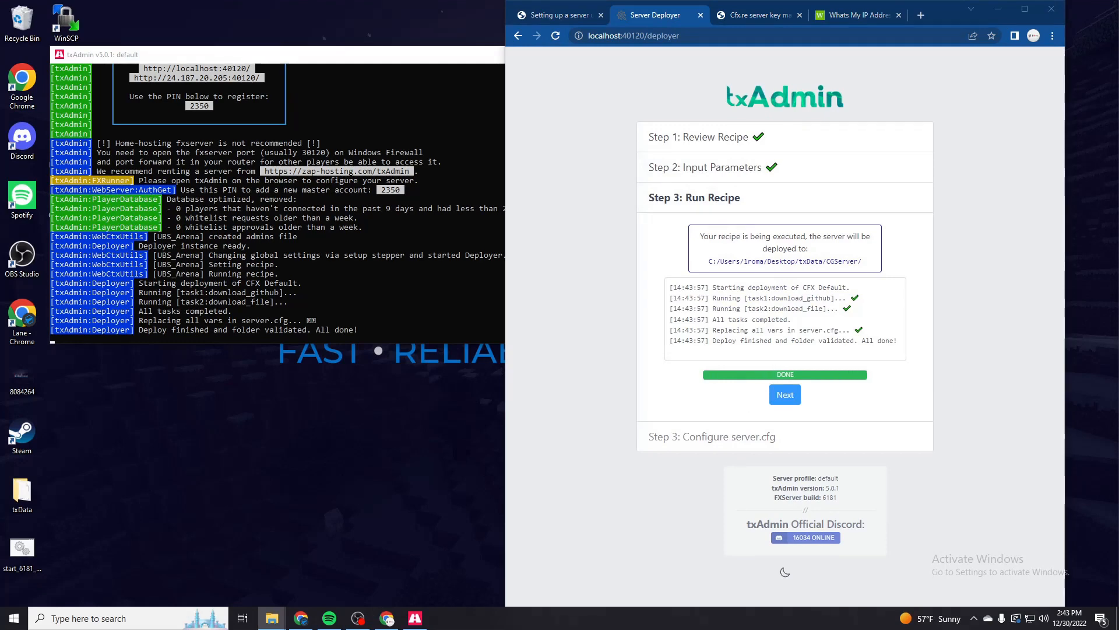
- Place the deployed CGServer folder window beside the deployer and continue to the server.cfg configuration
{"action": "left_click_drag", "start_coordinate": [1118, 130], "coordinate": [284, 274]}
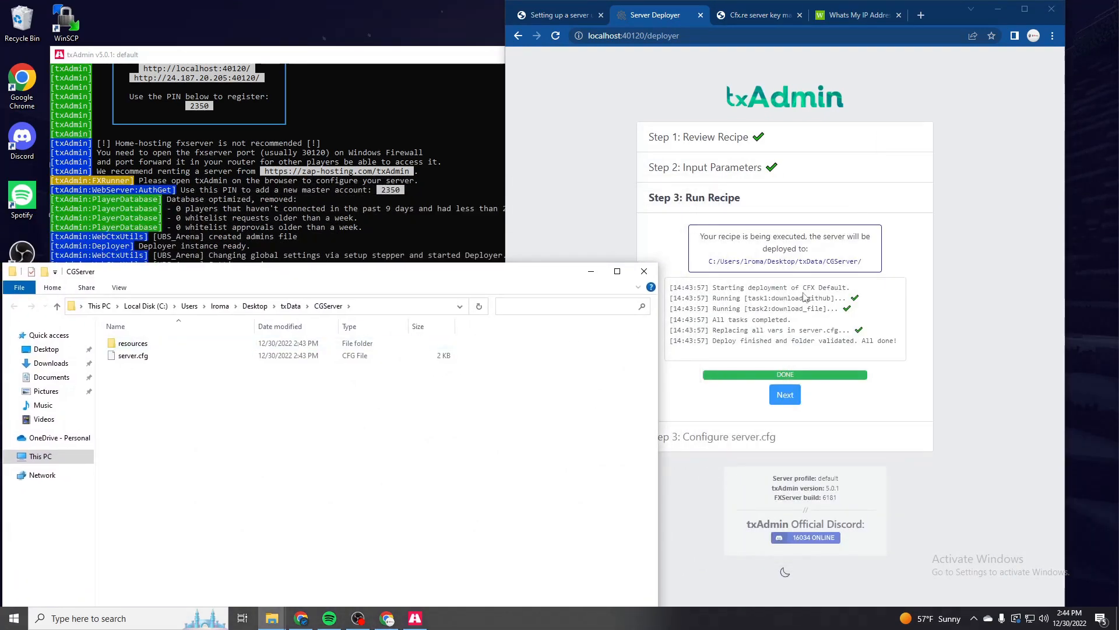
{"action": "left_click", "coordinate": [785, 395]}
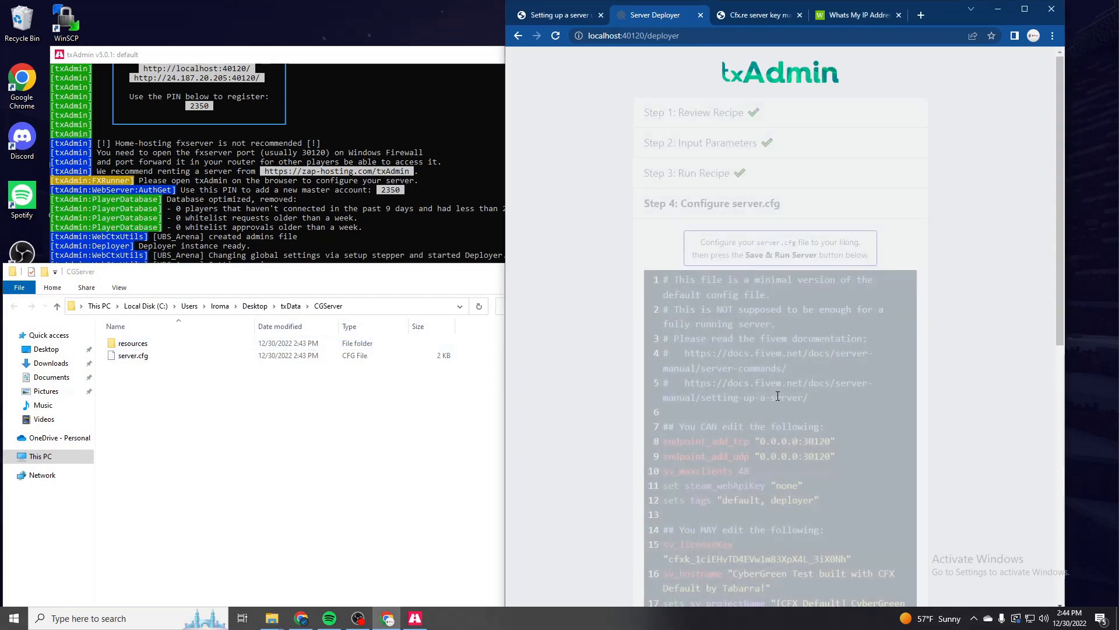
- Review the server.cfg, save it without edits, and run the server with its live console in front
{"action": "scroll", "coordinate": [1003, 313], "scroll_direction": "down", "scroll_amount": 9}
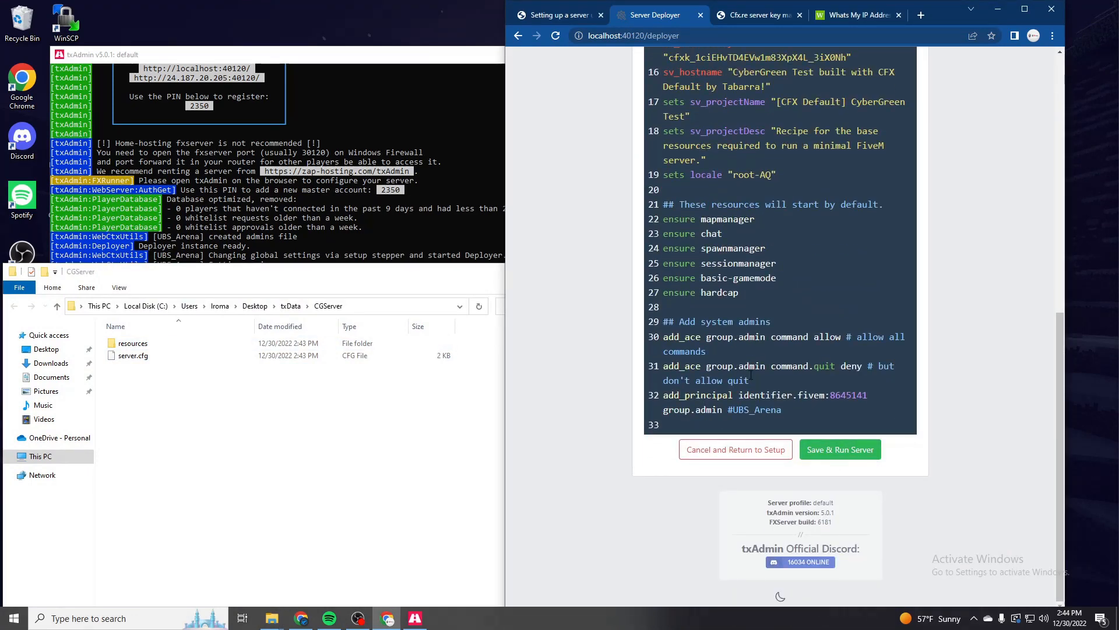
{"action": "left_click", "coordinate": [845, 455]}
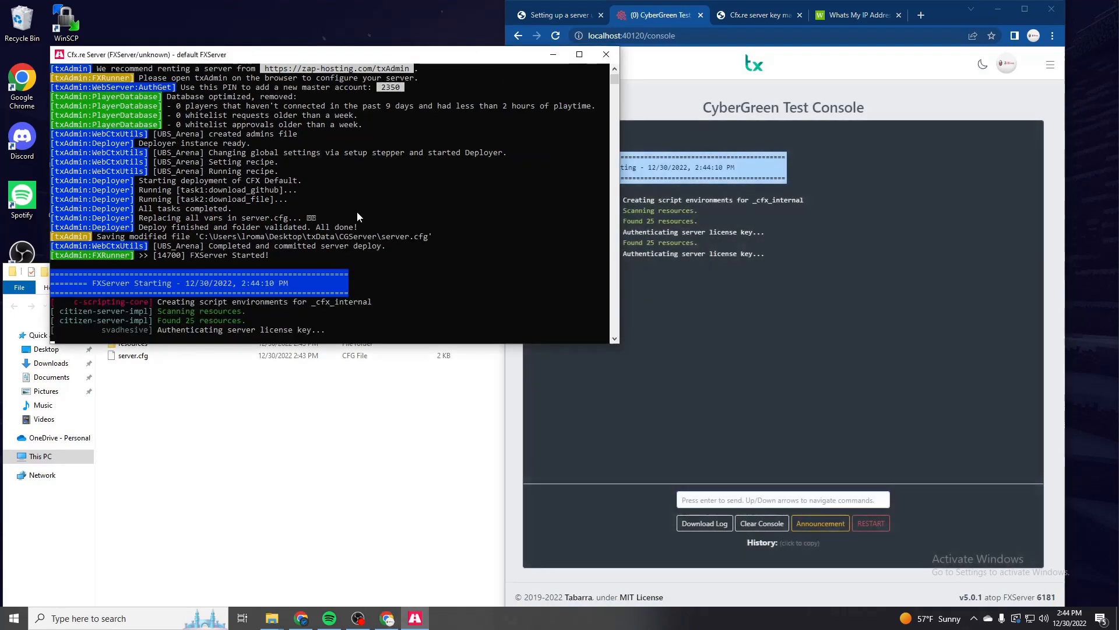
{"action": "left_click", "coordinate": [706, 154]}
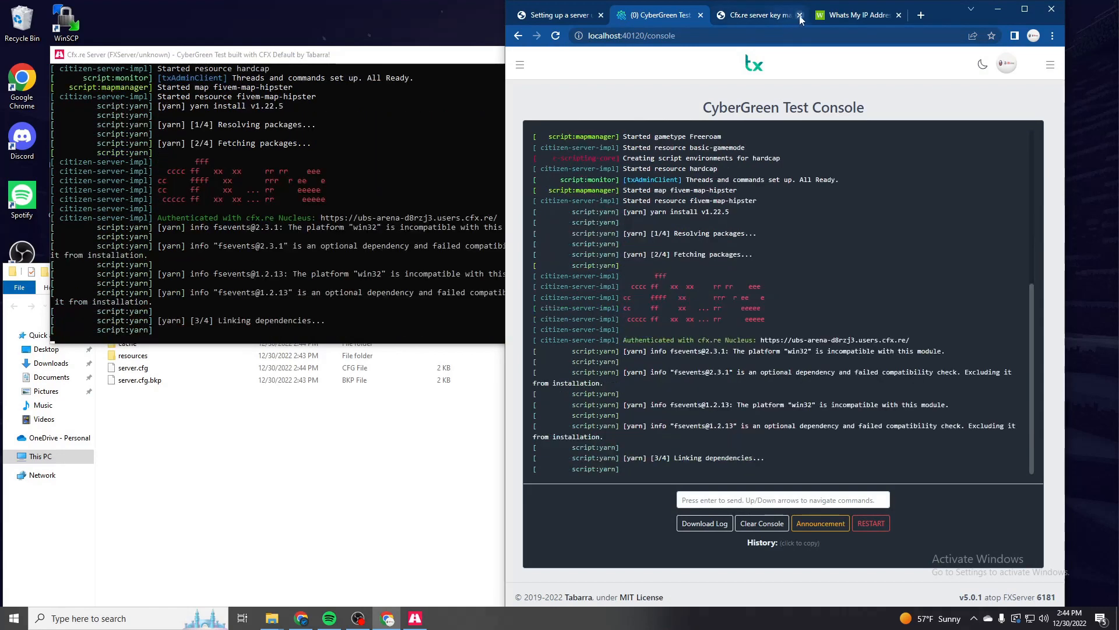
- Close the Keymaster and IP address pages and arrange the CGServer folder and browser windows beside each other over the server console
{"action": "left_click", "coordinate": [800, 15]}
{"action": "left_click", "coordinate": [800, 15]}
{"action": "left_click", "coordinate": [394, 442]}
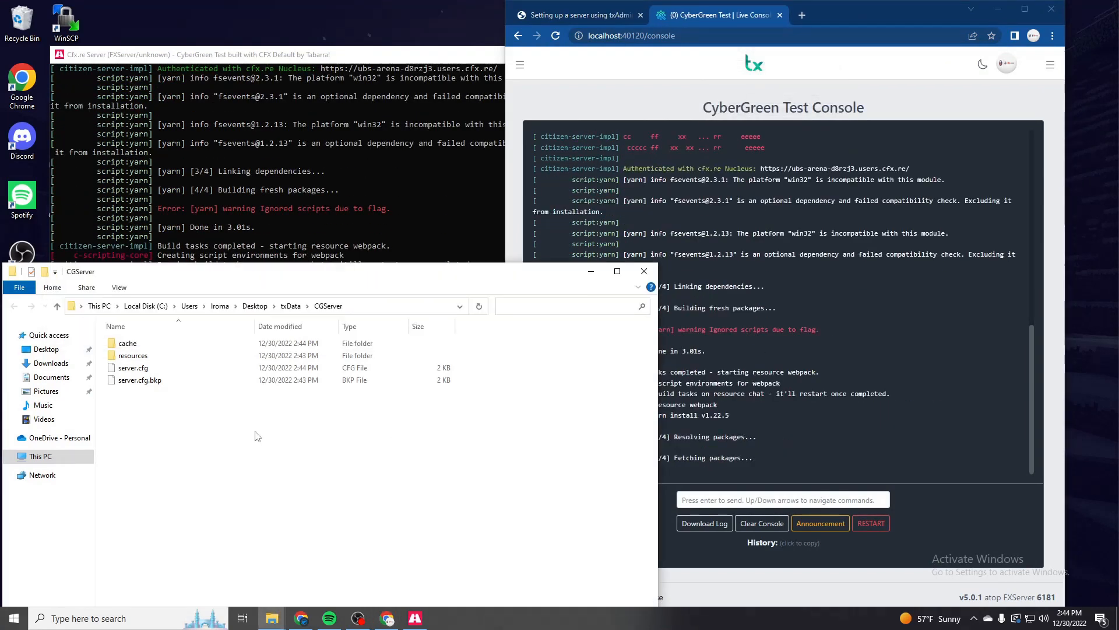
{"action": "left_click", "coordinate": [155, 200]}
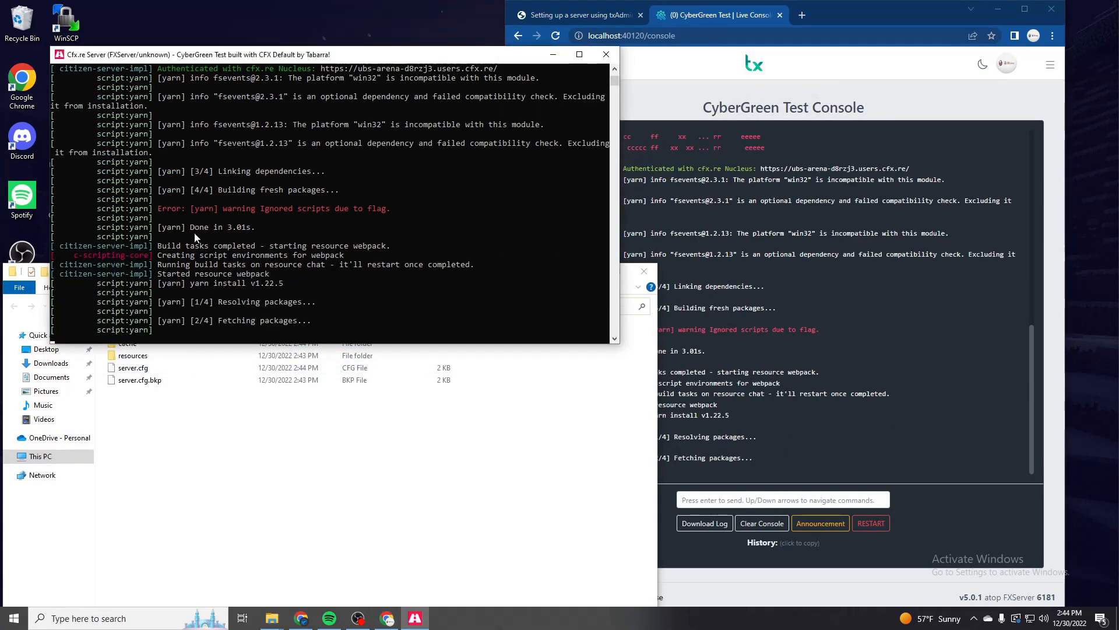
{"action": "left_click", "coordinate": [331, 507]}
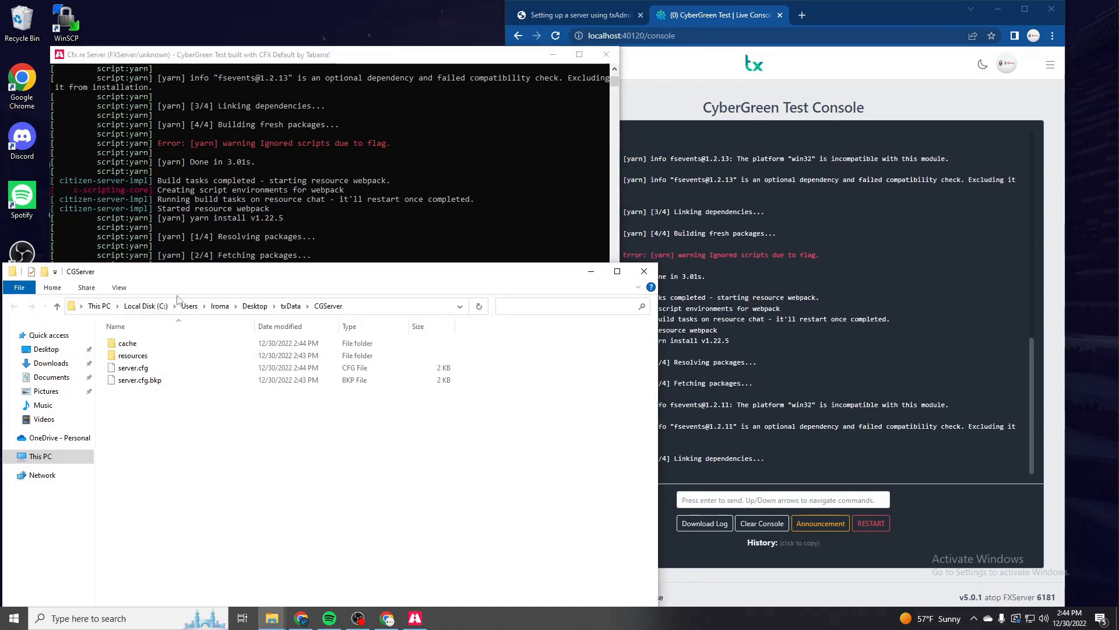
{"action": "left_click_drag", "start_coordinate": [157, 277], "coordinate": [205, 197]}
{"action": "left_click_drag", "start_coordinate": [861, 19], "coordinate": [911, 22]}
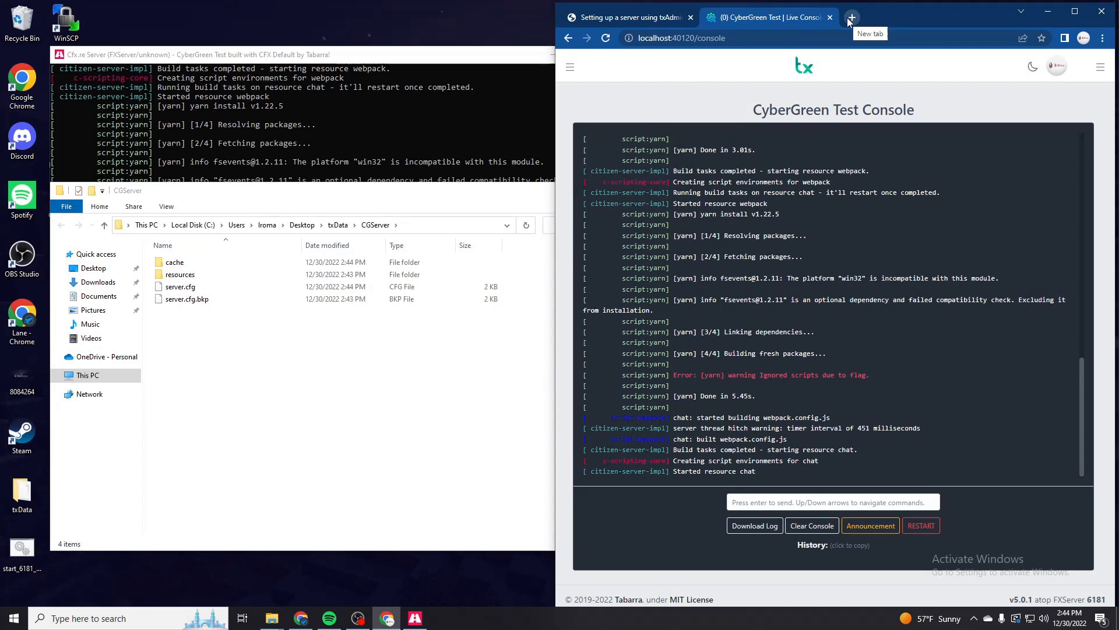
- Search Google for "fivem wk_delveh script" in a new browser tab
{"action": "left_click", "coordinate": [849, 18]}
{"action": "type", "text": "fivem "}
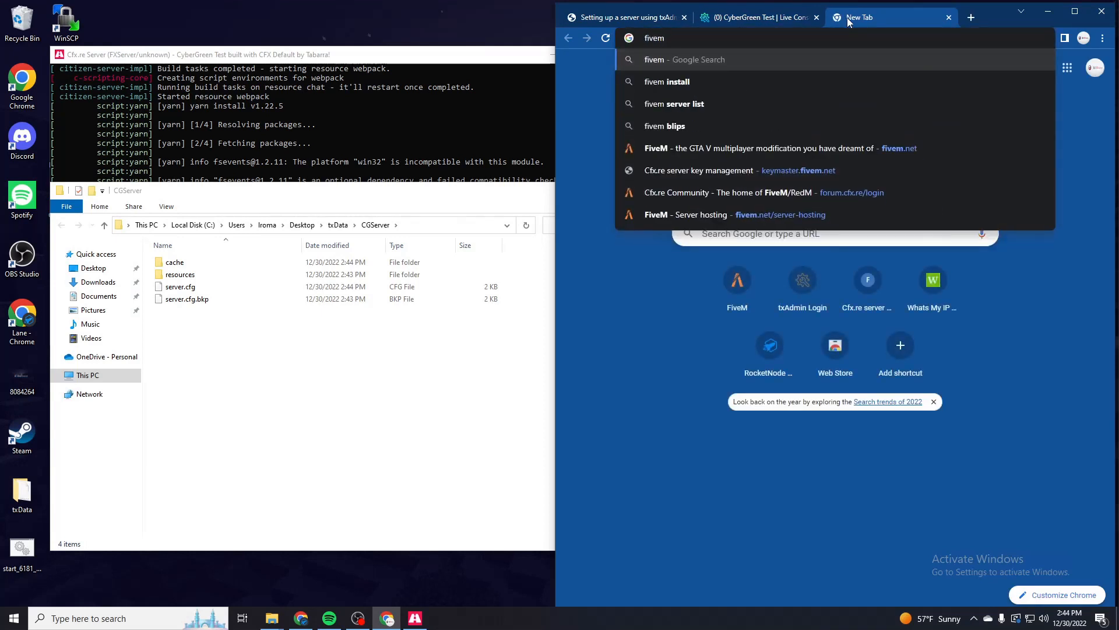
{"action": "type", "text": "scripts"}
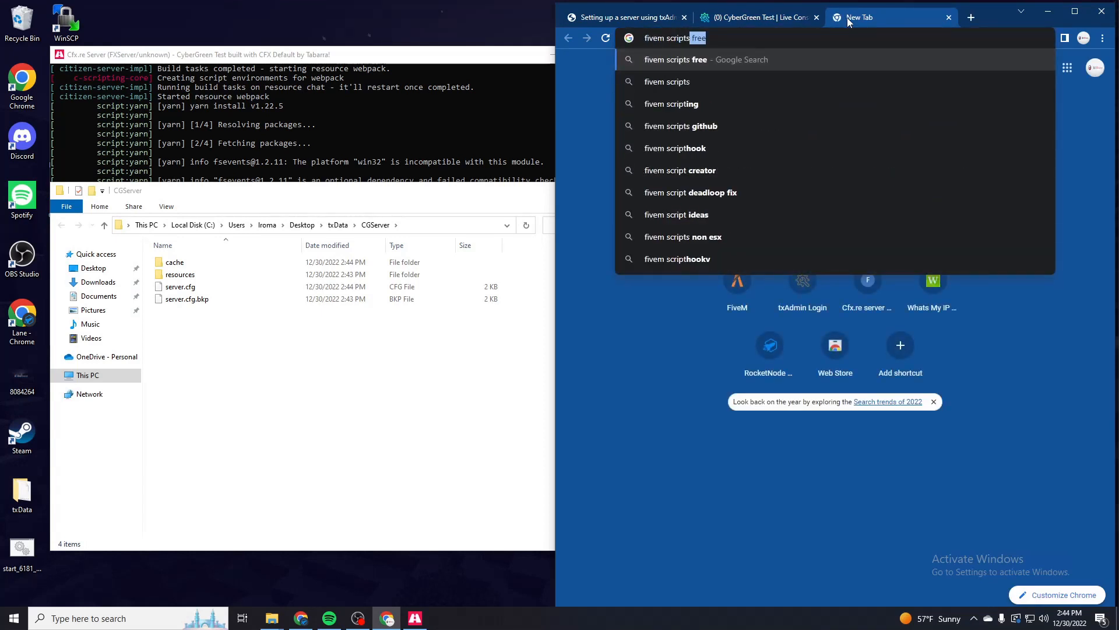
{"action": "key", "text": "BackSpace"}
{"action": "key", "text": "BackSpace"}
{"action": "key", "text": "BackSpace"}
{"action": "key", "text": "BackSpace"}
{"action": "key", "text": "BackSpace"}
{"action": "key", "text": "BackSpace"}
{"action": "key", "text": "BackSpace"}
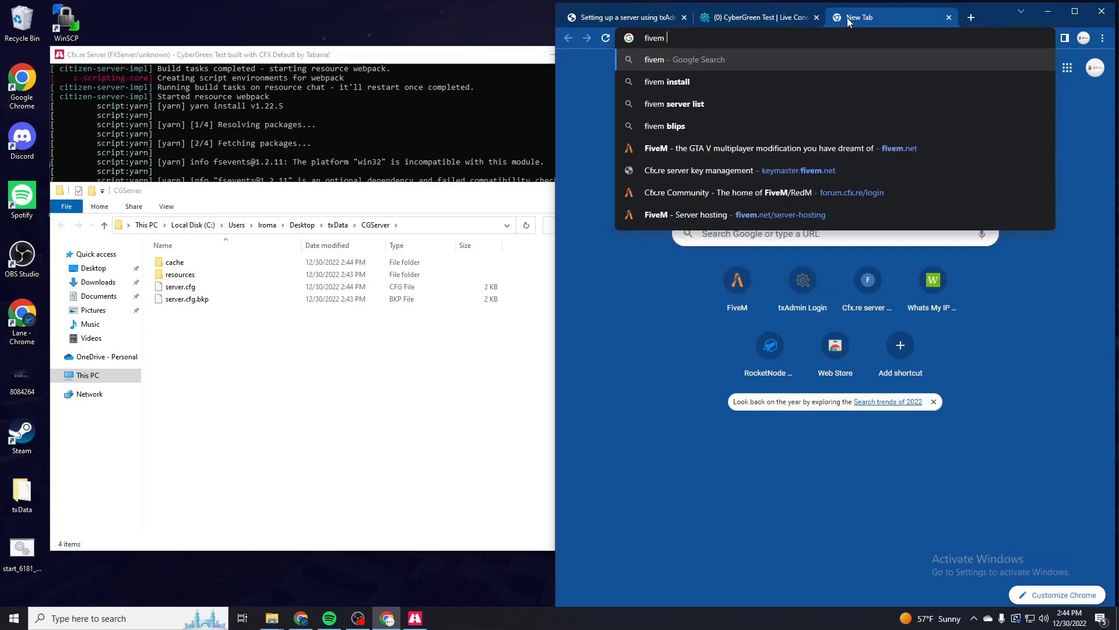
{"action": "type", "text": "wk_delveh script"}
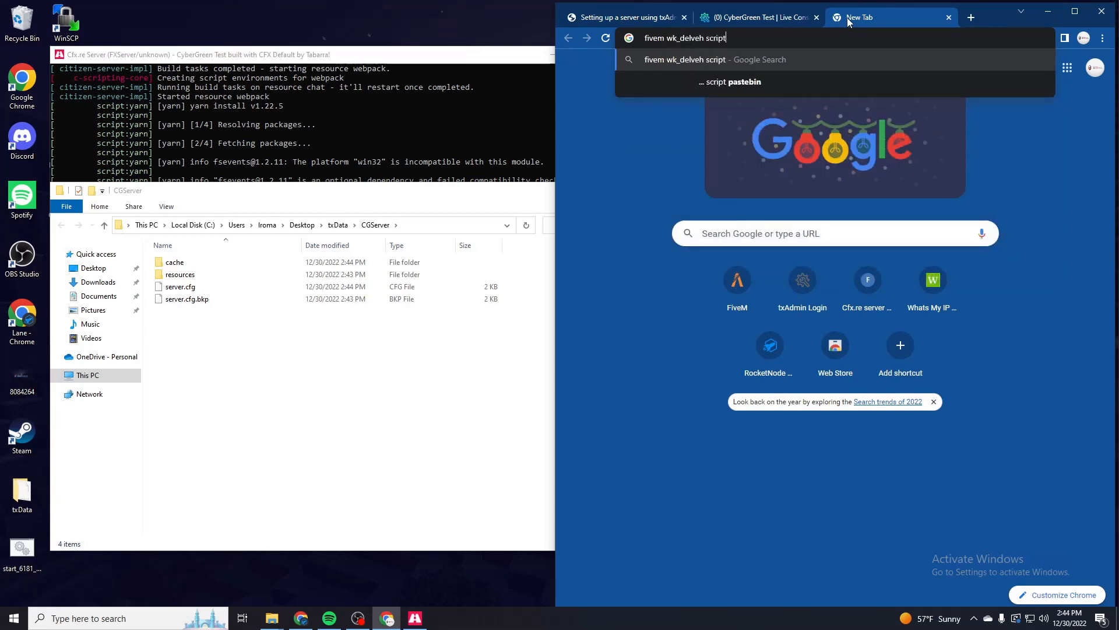
{"action": "key", "text": "Return"}
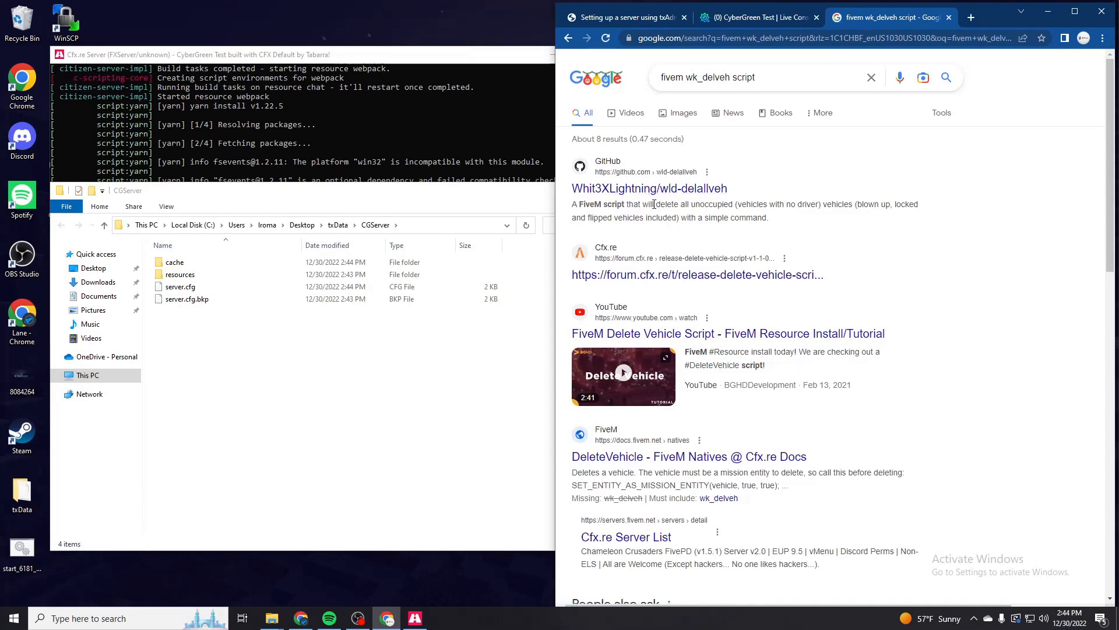
- Change the search to "fivem delete vehicle script" and open the Cfx.re forum release thread for Delete Vehicle Script v1.1.0
{"action": "left_click_drag", "start_coordinate": [752, 77], "coordinate": [690, 79]}
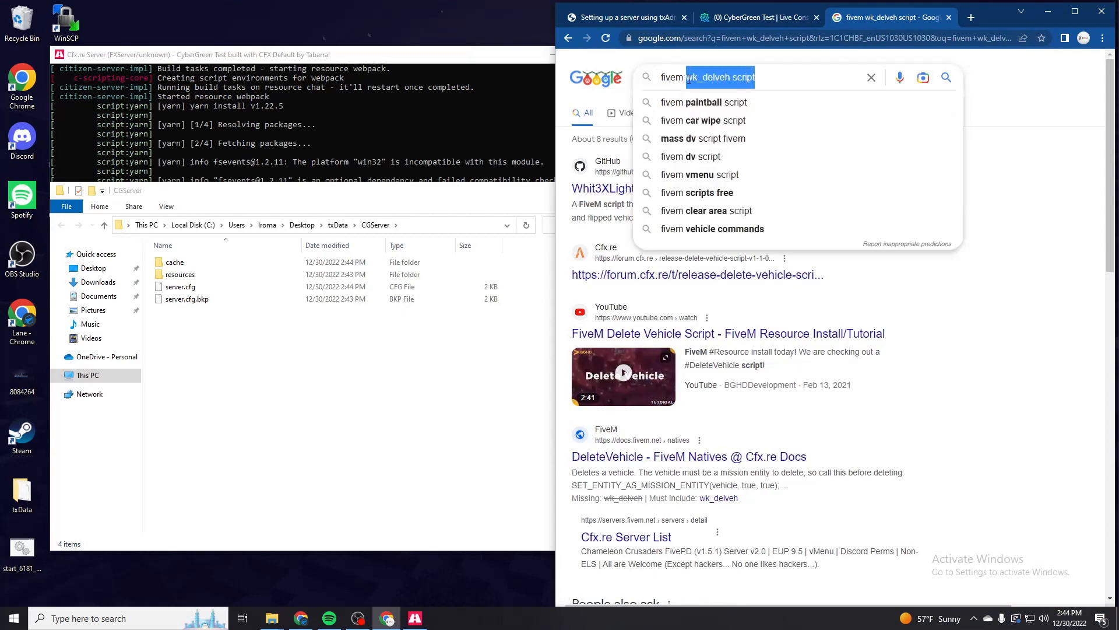
{"action": "type", "text": "delete vehicle script"}
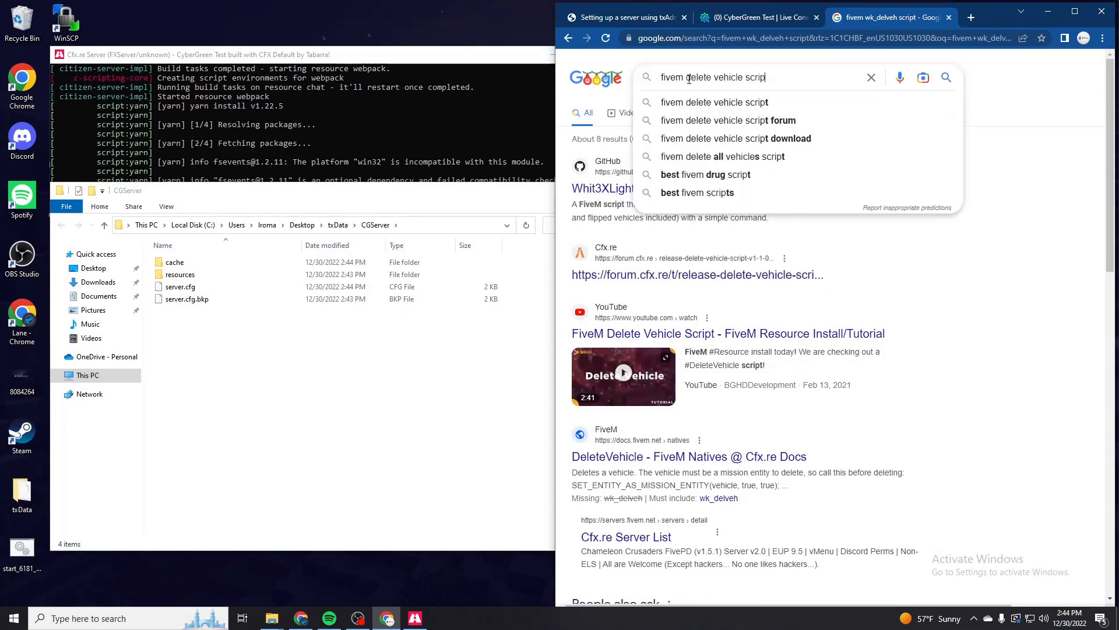
{"action": "key", "text": "Return"}
{"action": "scroll", "coordinate": [676, 463], "scroll_direction": "down", "scroll_amount": 5}
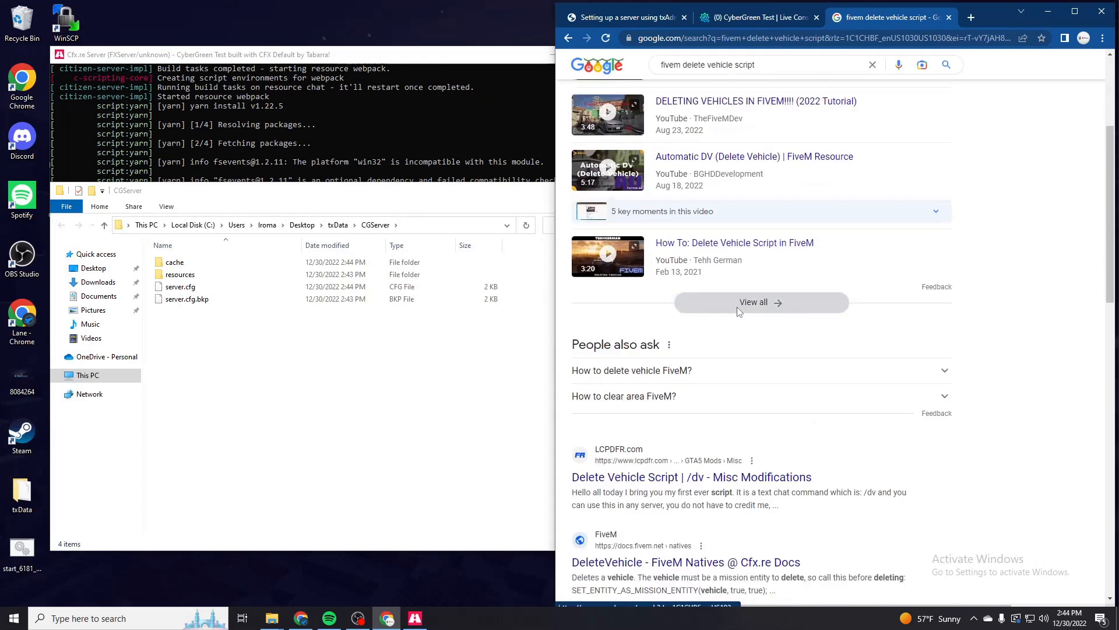
{"action": "scroll", "coordinate": [676, 464], "scroll_direction": "up", "scroll_amount": 4}
{"action": "left_click", "coordinate": [718, 188]}
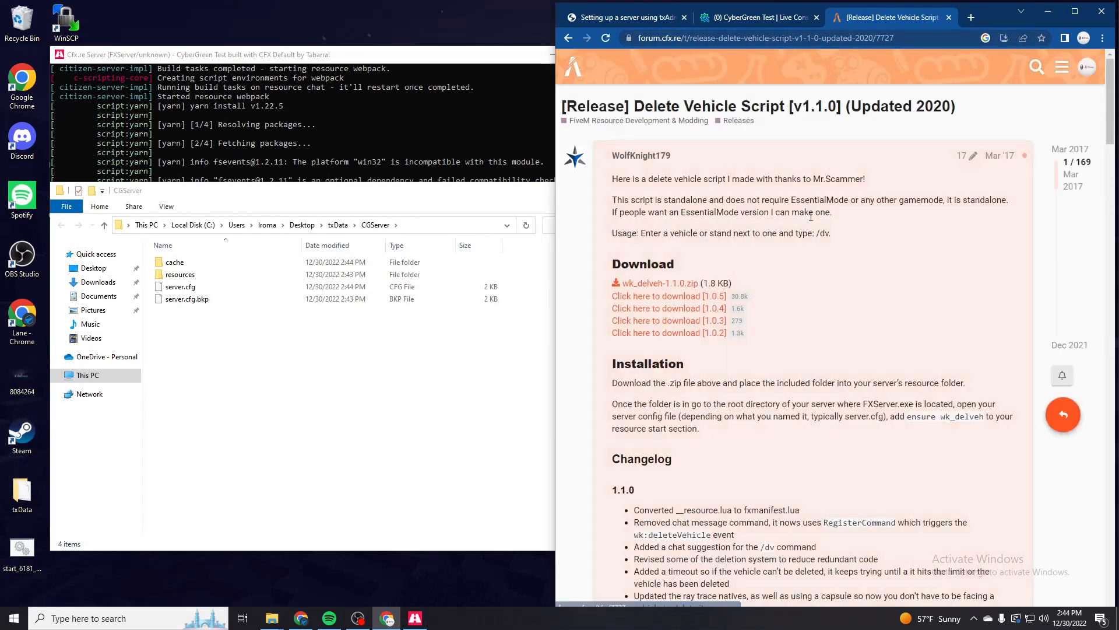
- Download wk_delveh-1.1.0.zip from the thread, open it in WinRAR, and look at the files inside its wk_delveh folder
{"action": "left_click", "coordinate": [681, 285]}
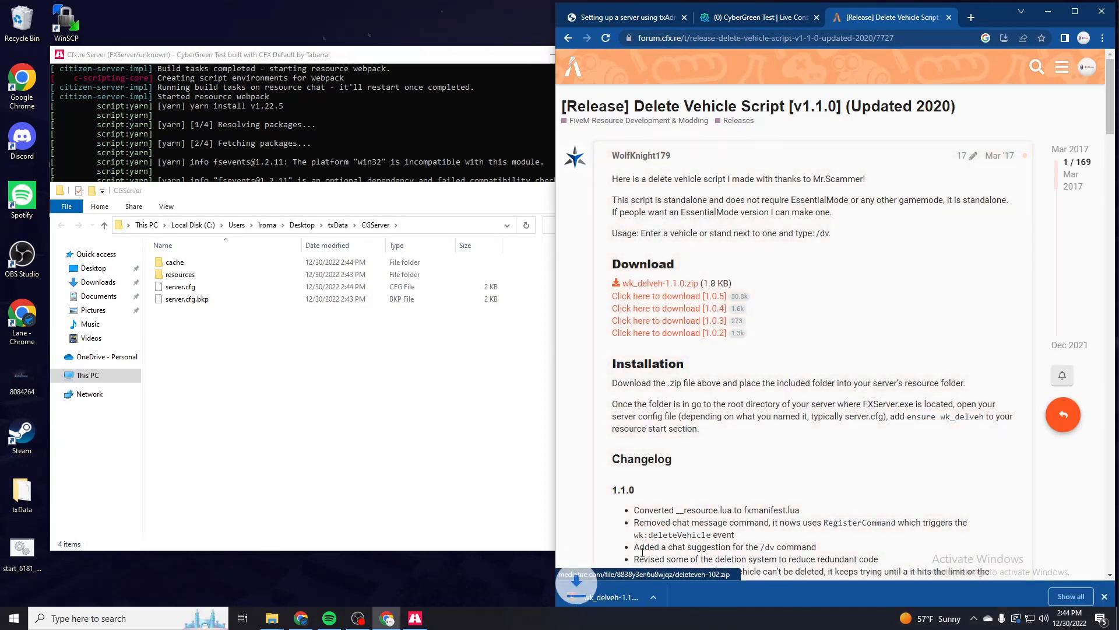
{"action": "left_click", "coordinate": [623, 596]}
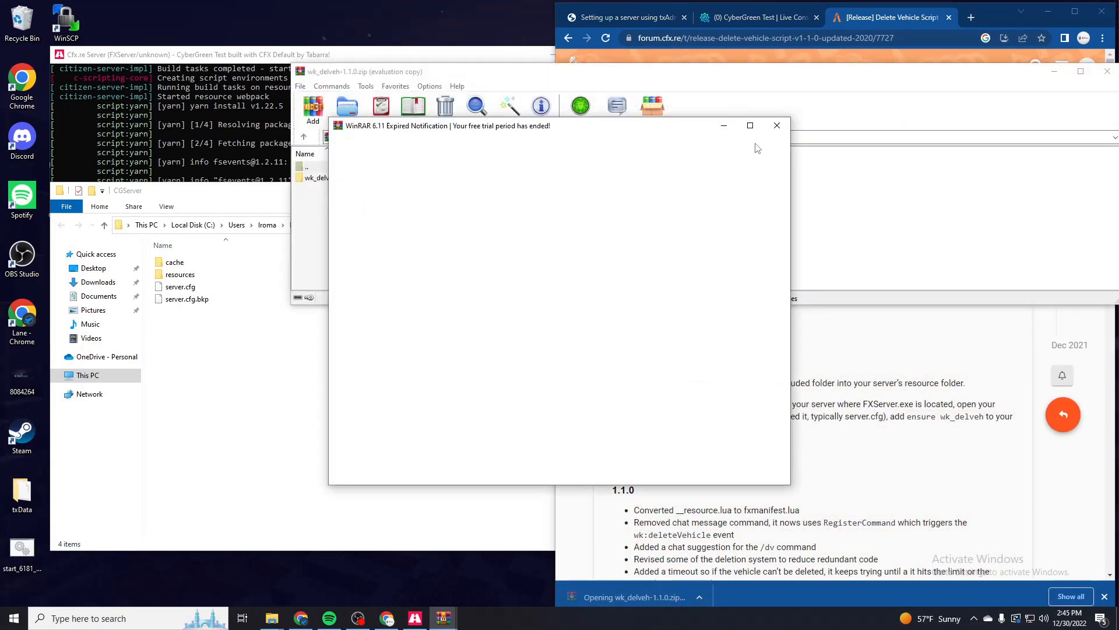
{"action": "key", "text": "Escape"}
{"action": "double_click", "coordinate": [409, 178]}
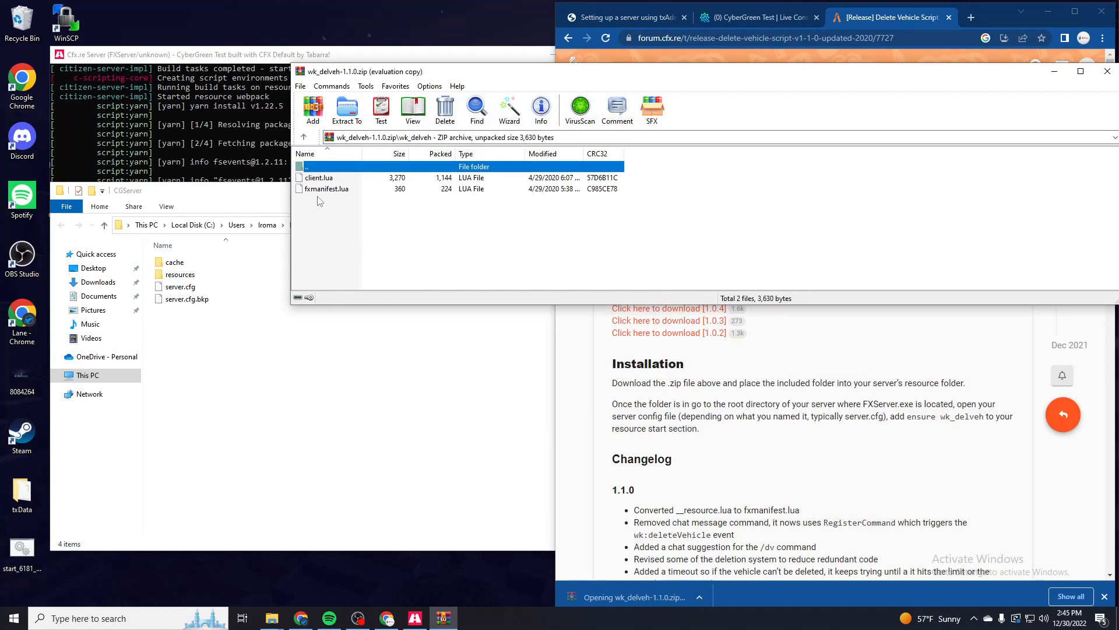
{"action": "left_click", "coordinate": [325, 169]}
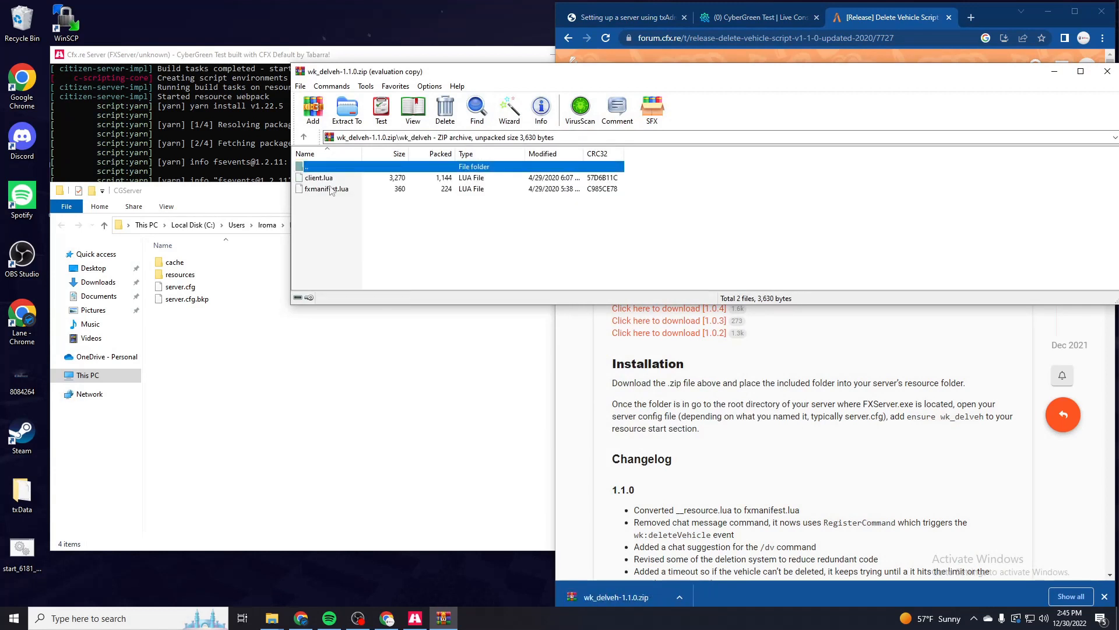
{"action": "left_click", "coordinate": [331, 207]}
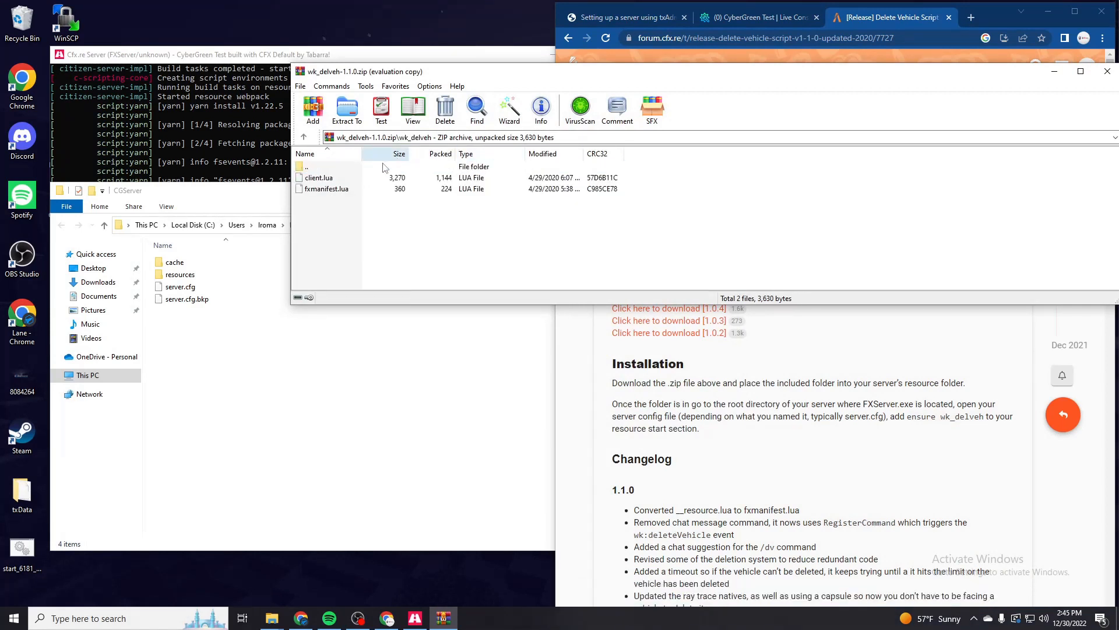
- Return to the archive's root, extract the wk_delveh folder into the CGServer resources folder, and close the archive
{"action": "double_click", "coordinate": [354, 167]}
{"action": "left_click", "coordinate": [336, 187]}
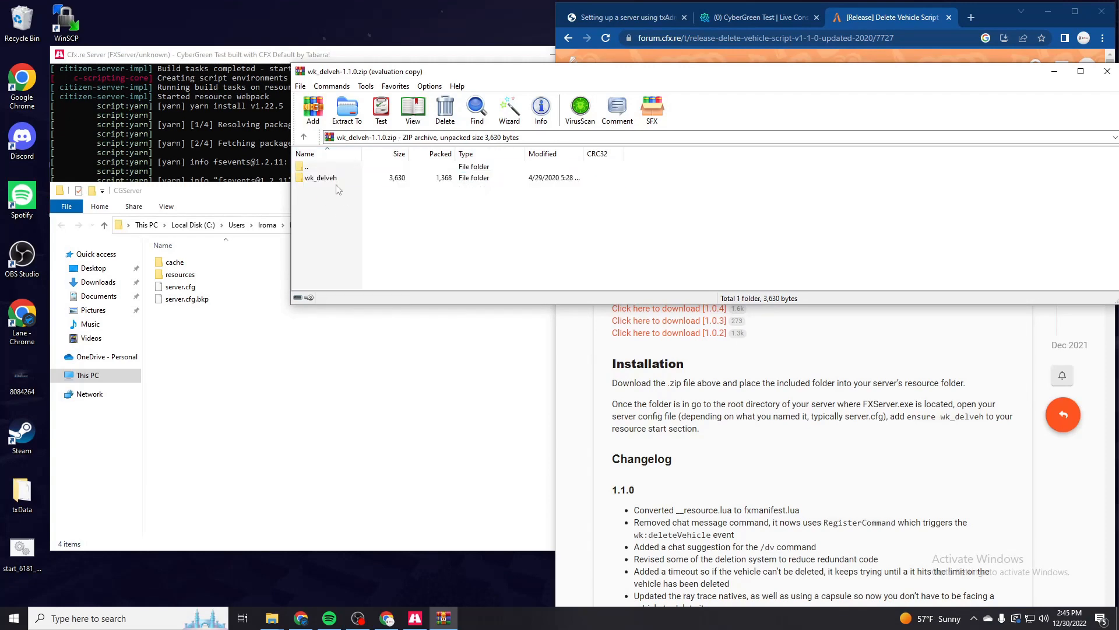
{"action": "left_click_drag", "start_coordinate": [335, 186], "coordinate": [219, 272]}
{"action": "left_click", "coordinate": [1107, 71]}
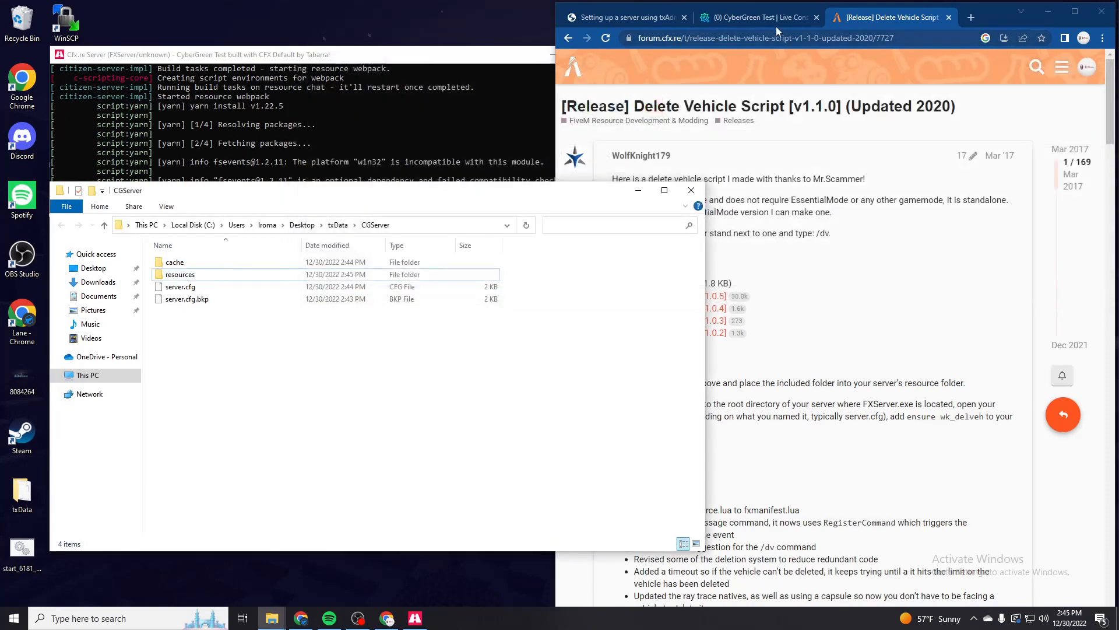
- Open the server config file in txAdmin's CFG Editor and start an "ensure wk_" line, separated by a blank line, below "ensure hardcap"
{"action": "left_click", "coordinate": [787, 183]}
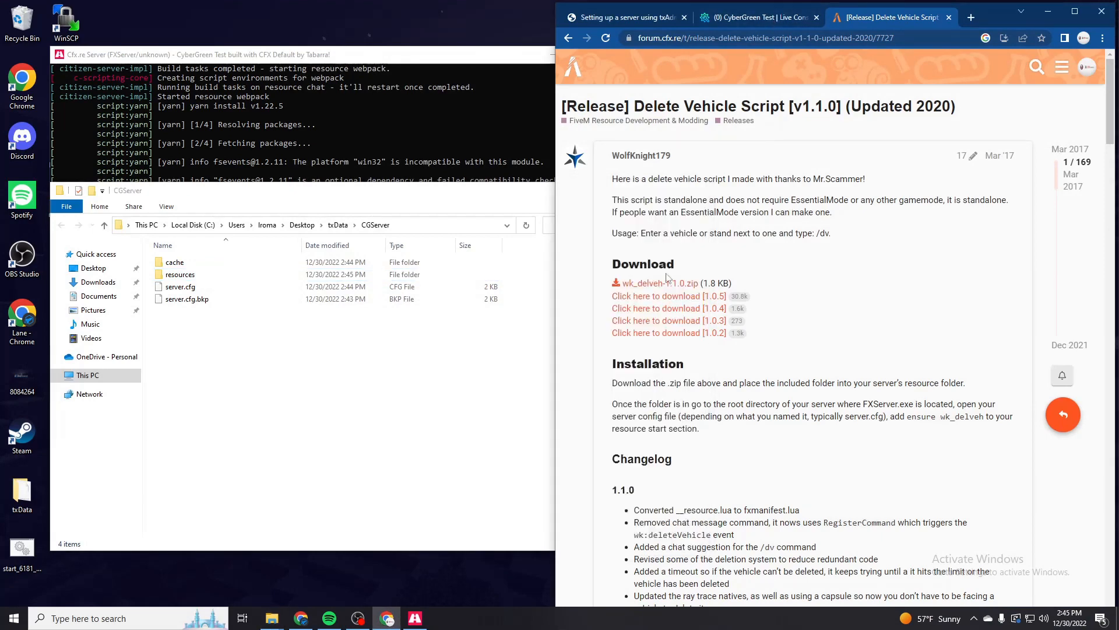
{"action": "left_click", "coordinate": [774, 19]}
{"action": "left_click", "coordinate": [566, 69]}
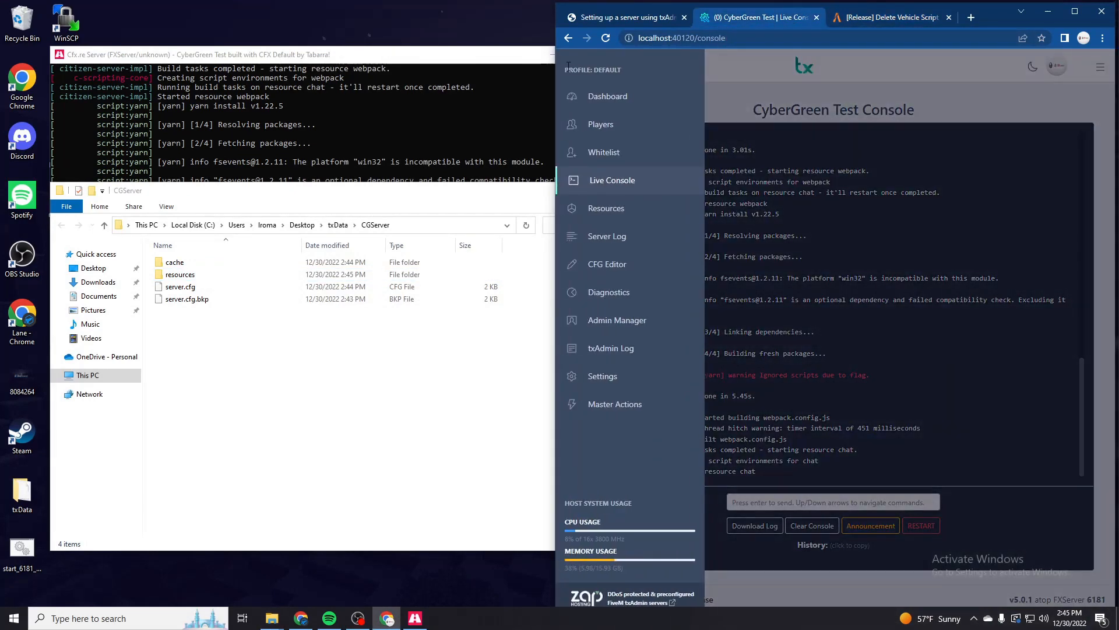
{"action": "left_click", "coordinate": [606, 264]}
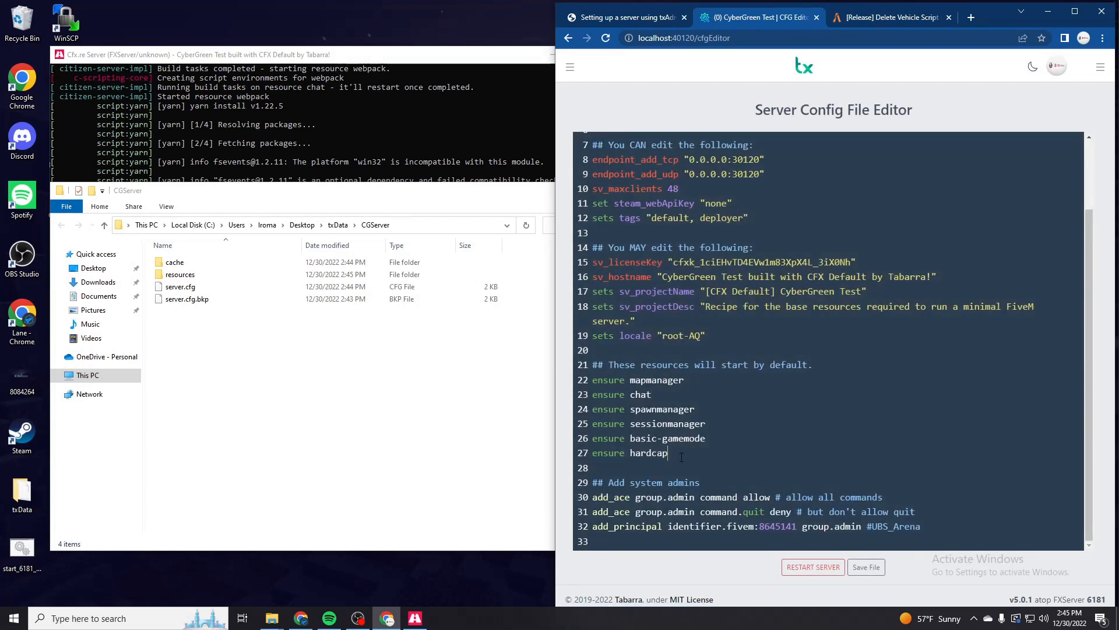
{"action": "left_click", "coordinate": [681, 456]}
{"action": "key", "text": "Return"}
{"action": "key", "text": "Return"}
{"action": "type", "text": "ensure wk_"}
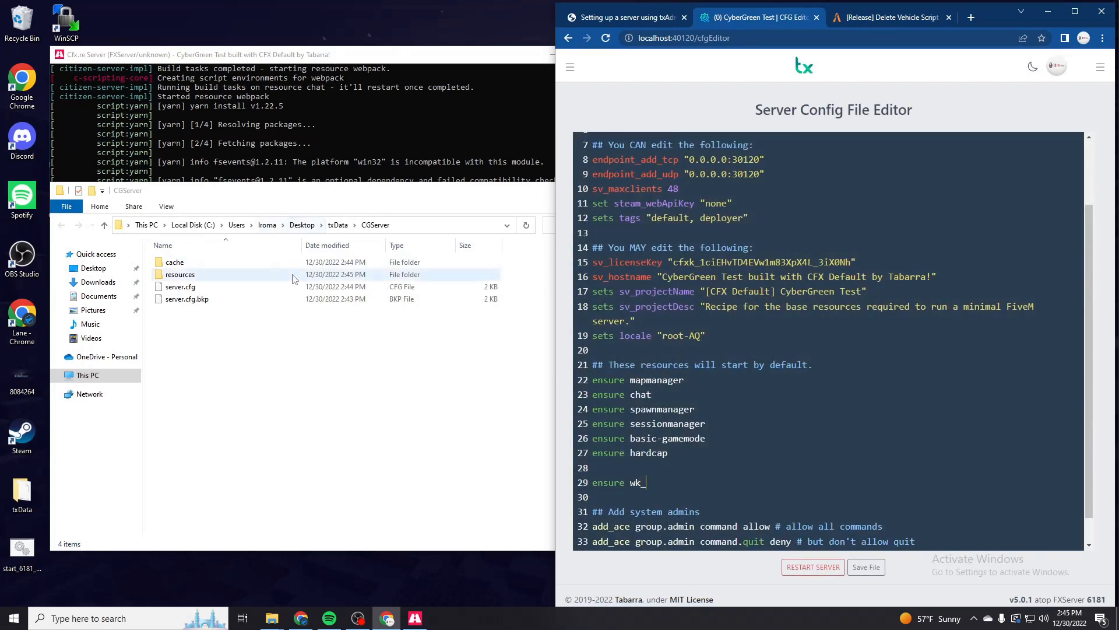
- Copy the script folder's name from the resources folder, complete the new line as "ensure wk_delveh", and save the config file
{"action": "double_click", "coordinate": [179, 274]}
{"action": "right_click", "coordinate": [226, 335]}
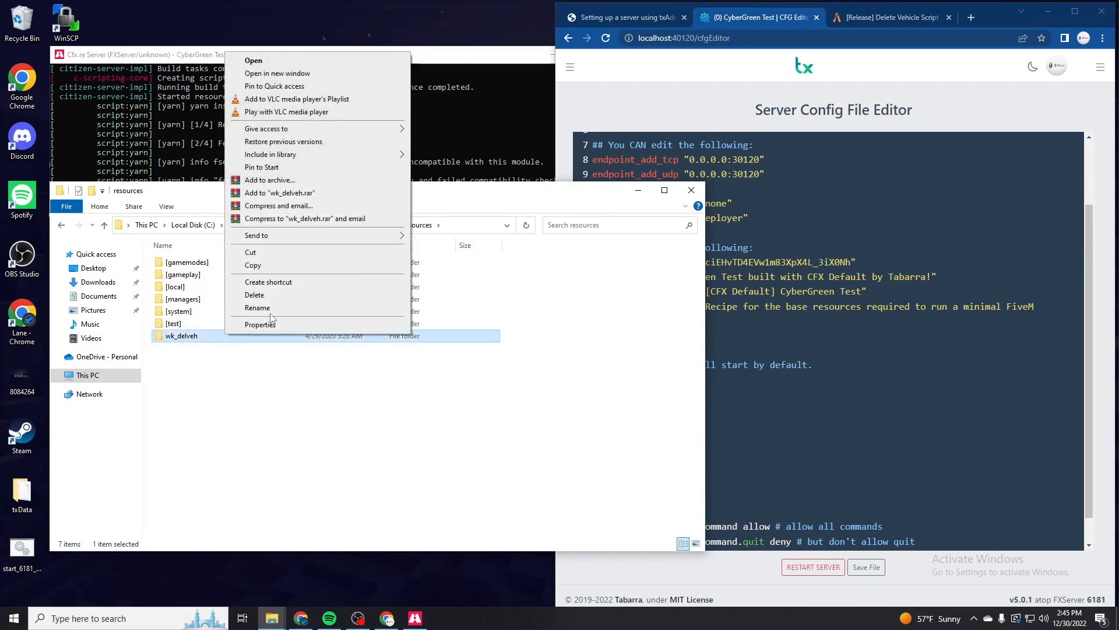
{"action": "key", "text": "m"}
{"action": "key", "text": "ctrl+c"}
{"action": "left_click", "coordinate": [303, 437]}
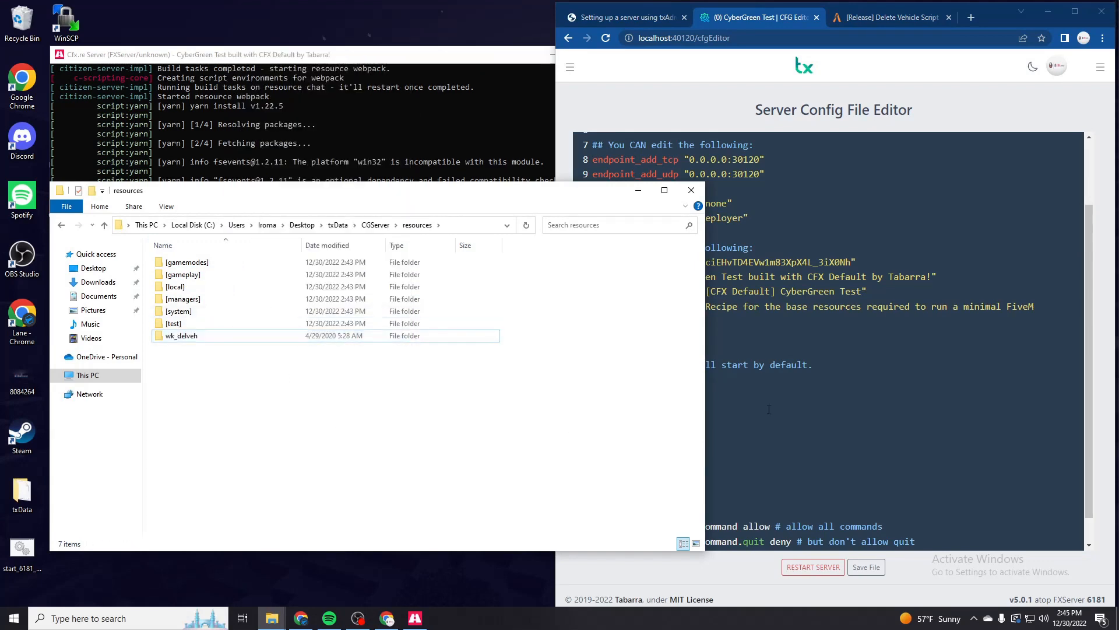
{"action": "left_click", "coordinate": [735, 424]}
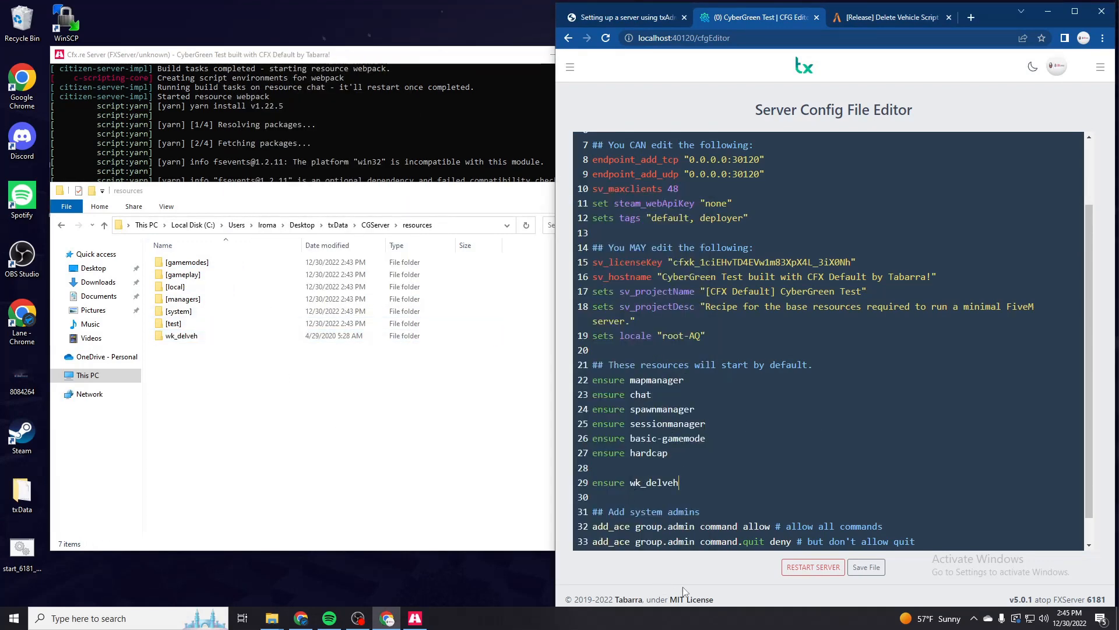
{"action": "left_click", "coordinate": [874, 568]}
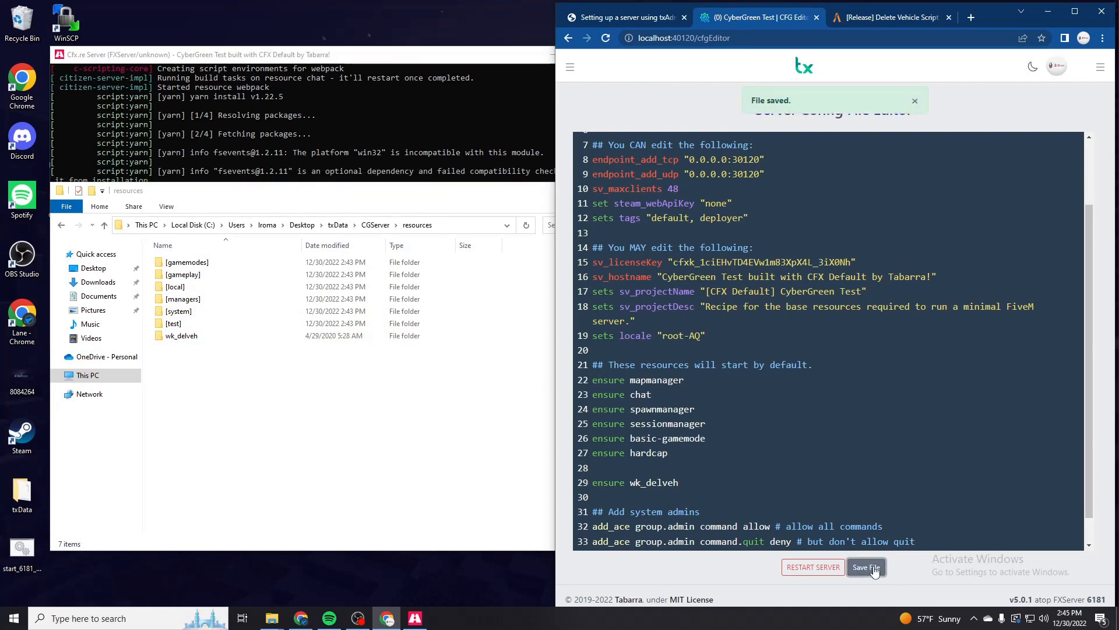
- Bring the server console into view and restart the server from the txAdmin Dashboard
{"action": "left_click", "coordinate": [378, 158]}
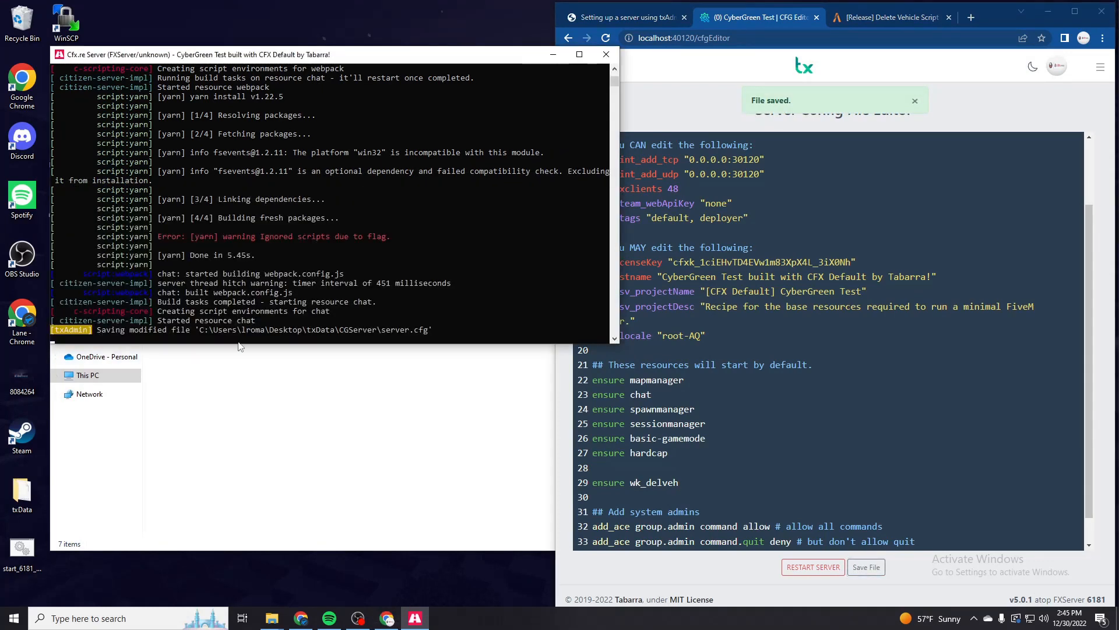
{"action": "left_click", "coordinate": [752, 125]}
{"action": "left_click", "coordinate": [601, 97]}
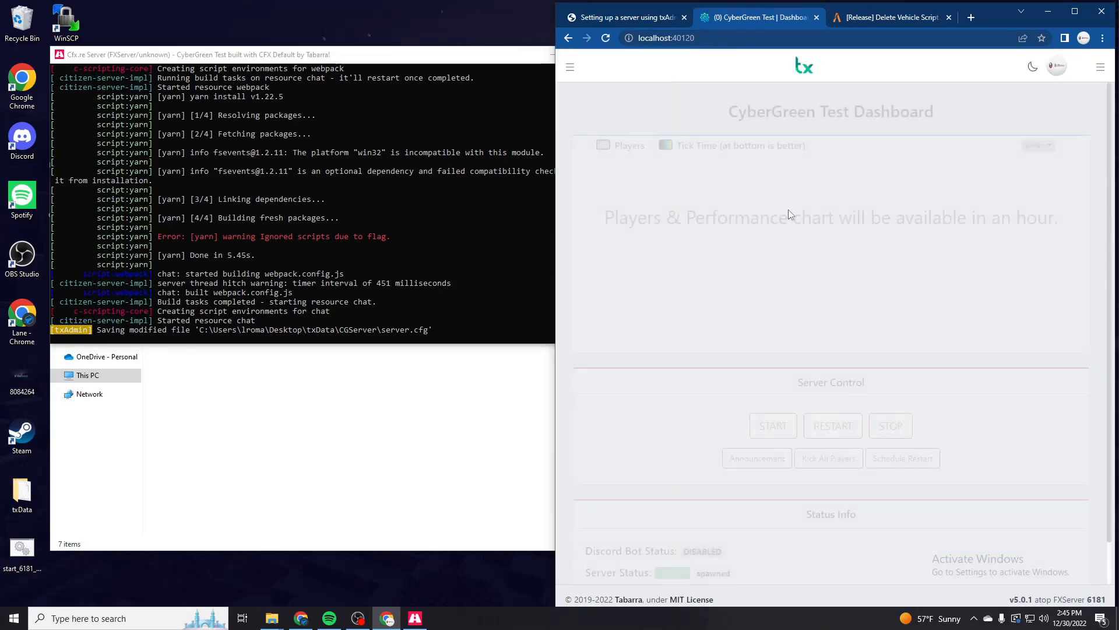
{"action": "left_click", "coordinate": [833, 425]}
{"action": "left_click", "coordinate": [894, 364]}
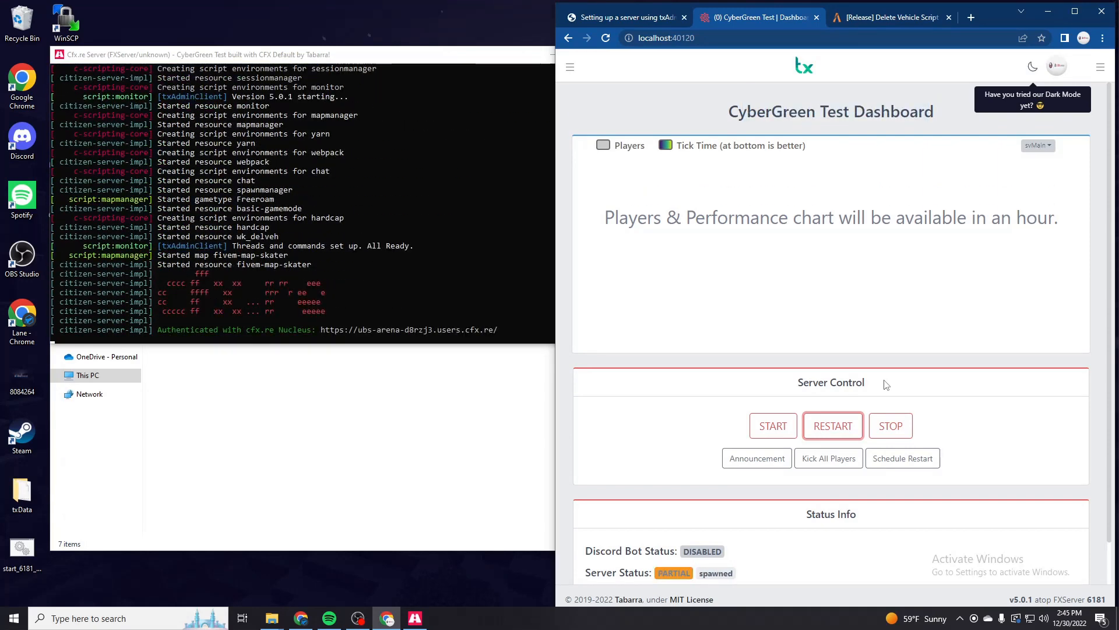
- Start Steam and launch the FiveM client on the desktop
{"action": "left_click", "coordinate": [175, 619]}
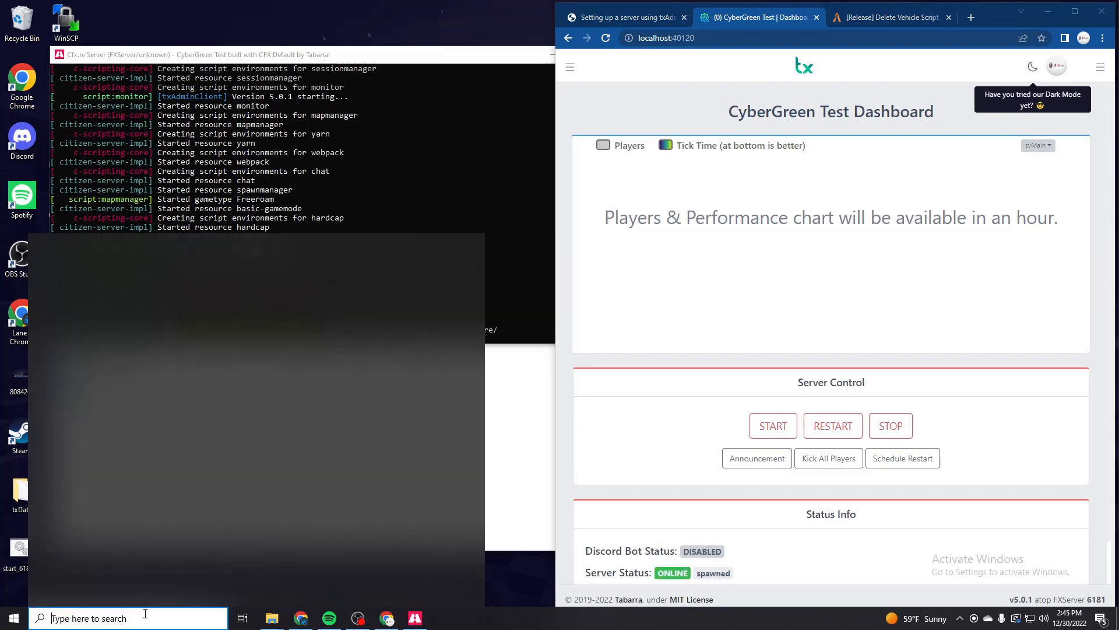
{"action": "type", "text": "stea"}
{"action": "left_click", "coordinate": [141, 285]}
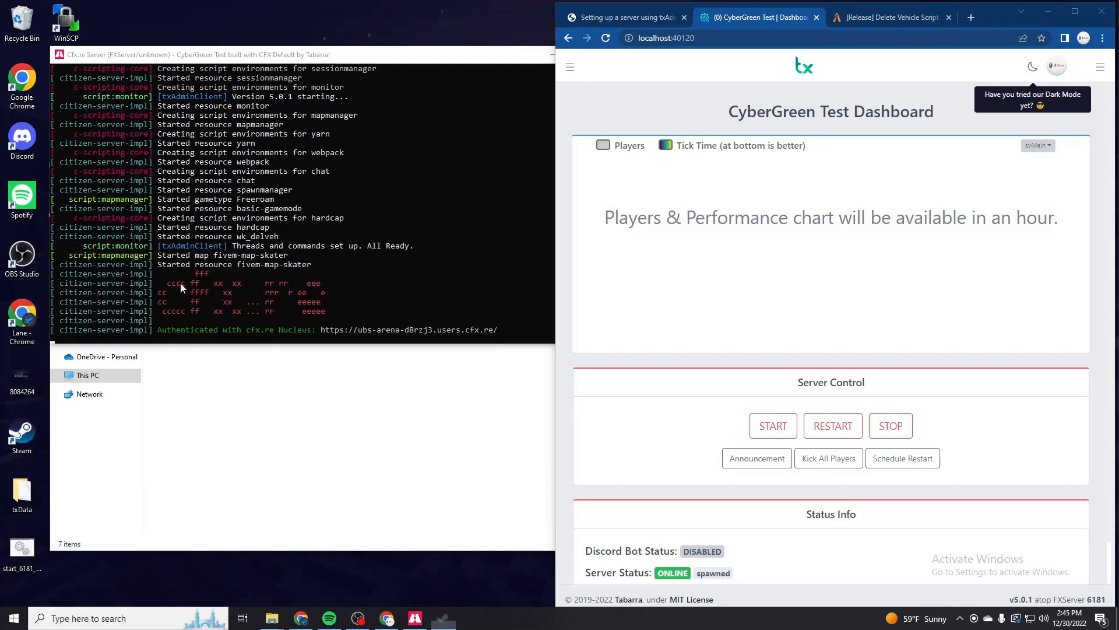
{"action": "key", "text": "super"}
{"action": "type", "text": "fivem"}
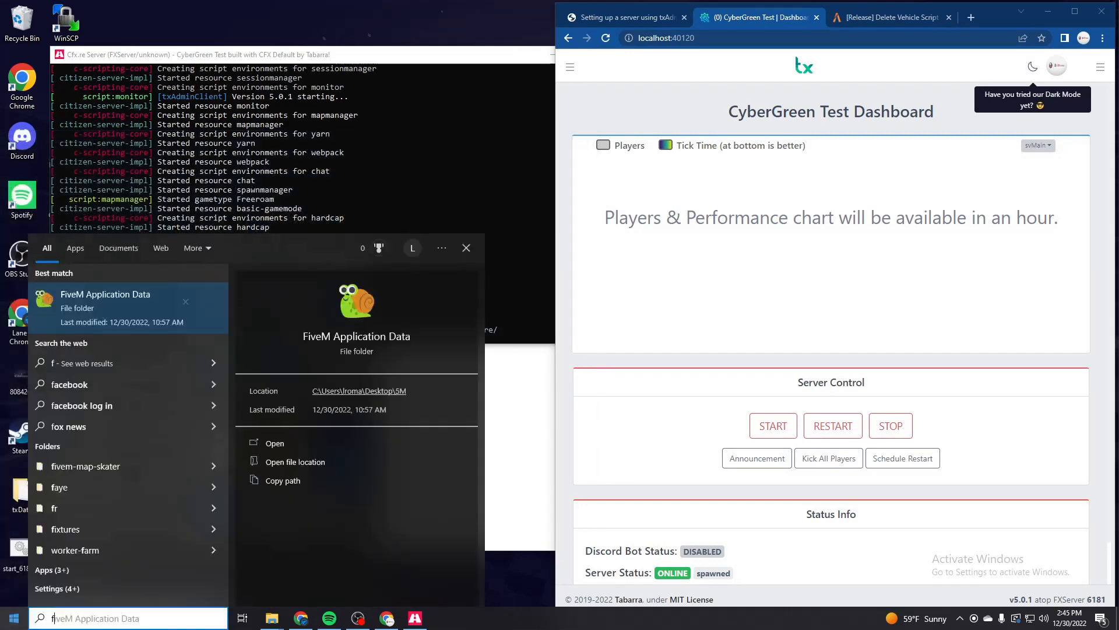
{"action": "left_click", "coordinate": [145, 325]}
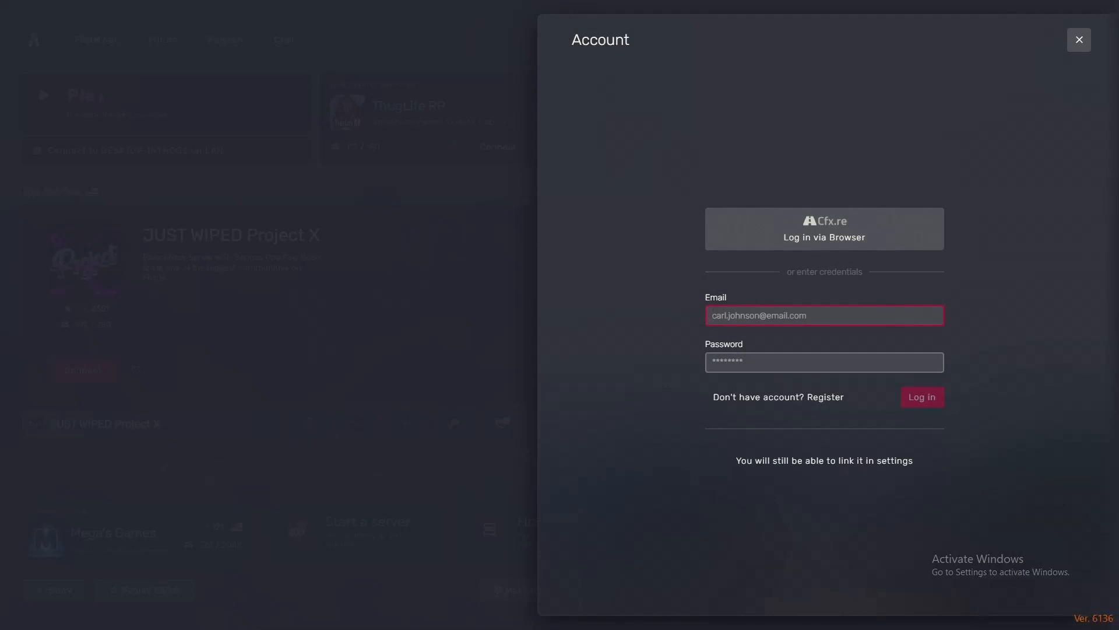
- Dismiss the FiveM account login form and open the client console ready for a command
{"action": "key", "text": "Escape"}
{"action": "key", "text": "F8"}
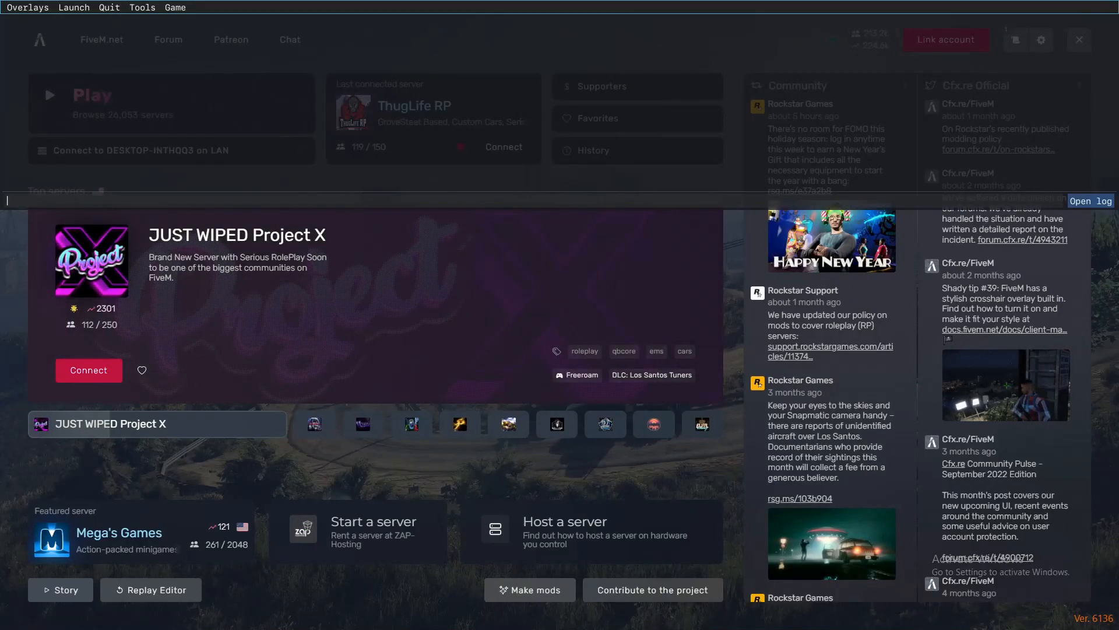
{"action": "key", "text": "alt+Tab"}
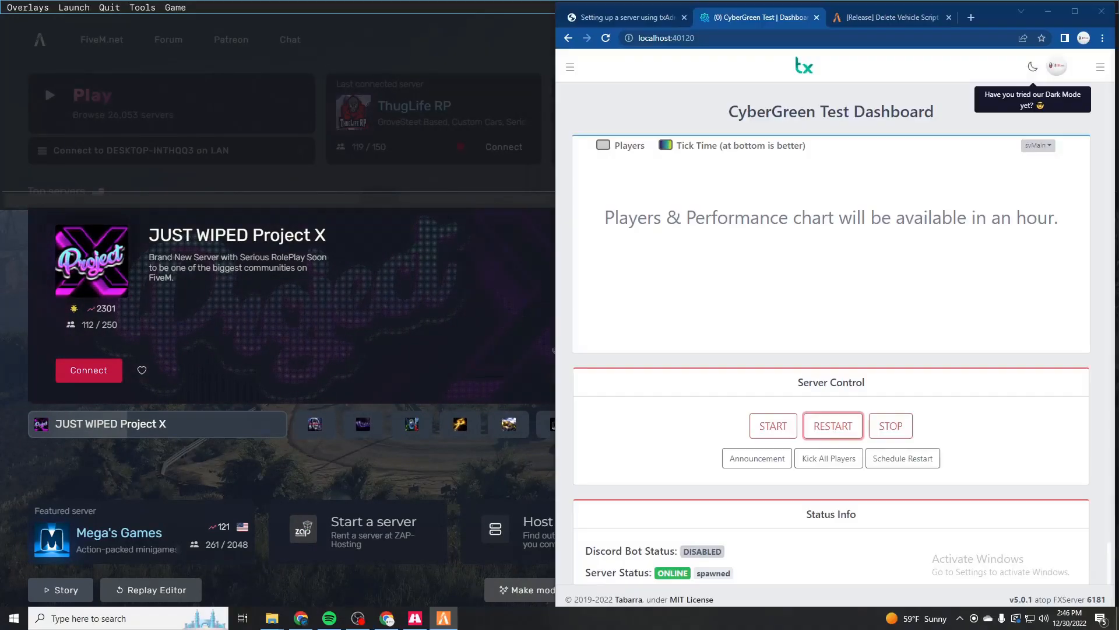
{"action": "key", "text": "alt+Tab"}
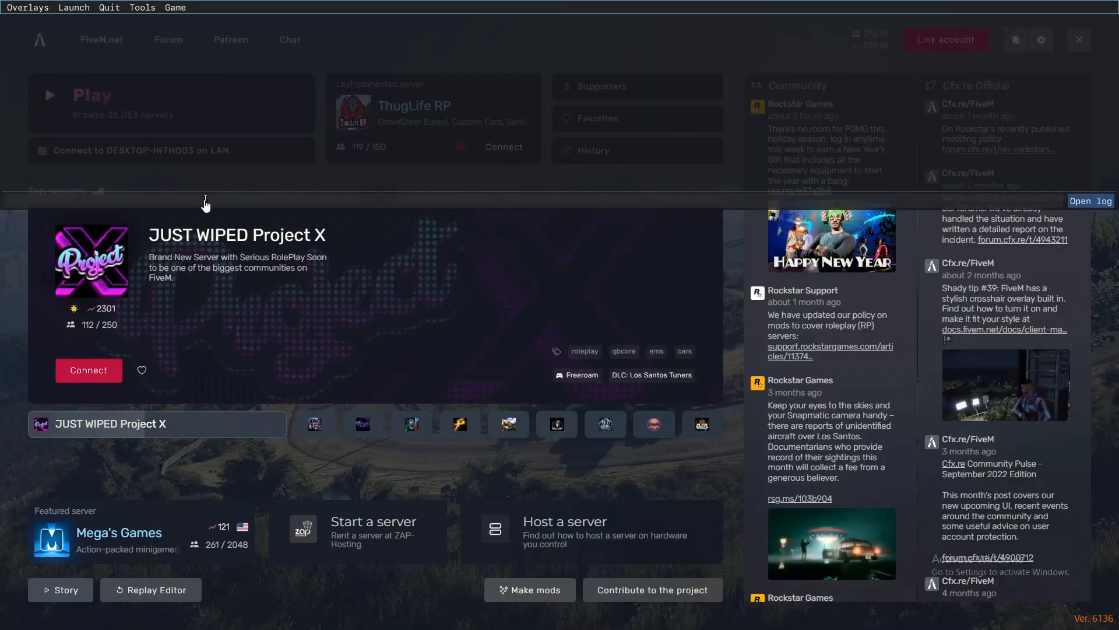
{"action": "left_click", "coordinate": [195, 198]}
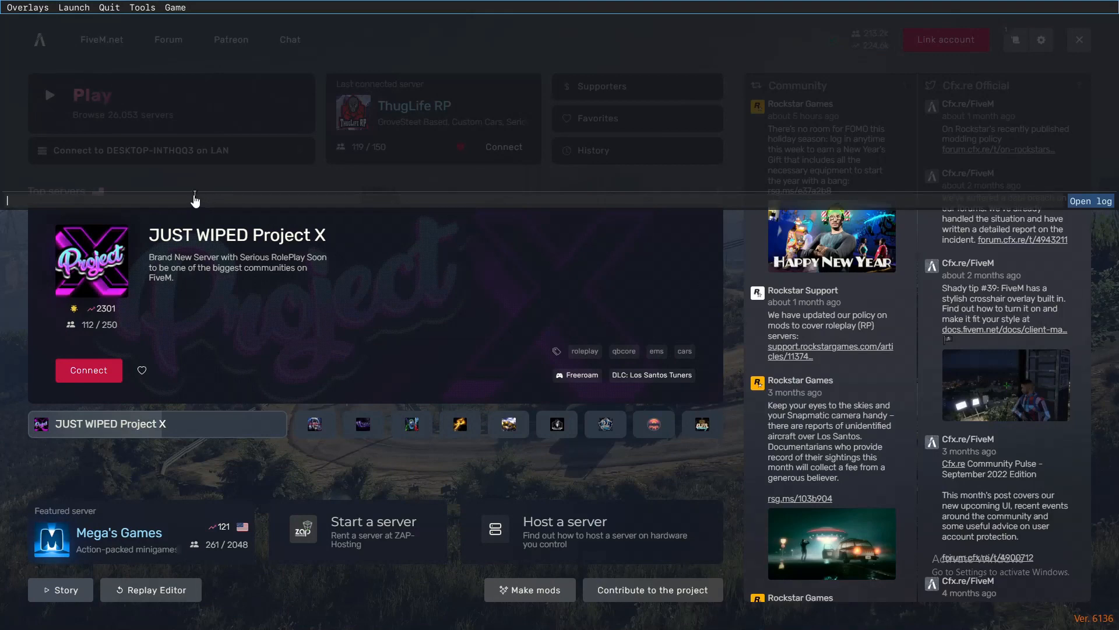
- Join the local server with the console command "connect localhost" and accept the FiveM restart into the game version it requires
{"action": "type", "text": "connect localhost"}
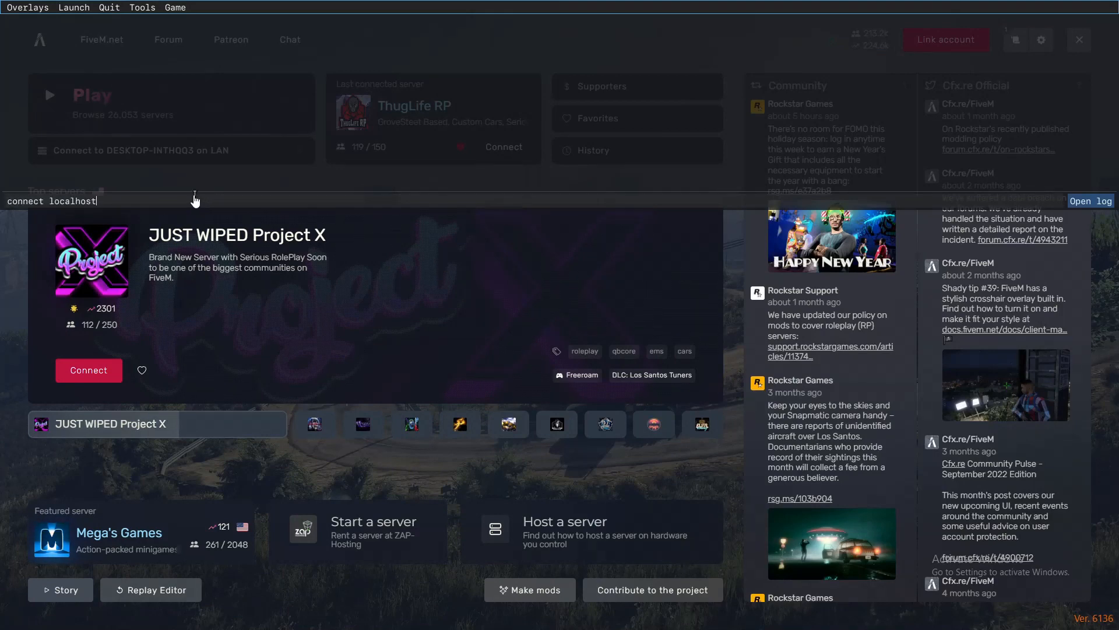
{"action": "key", "text": "Return"}
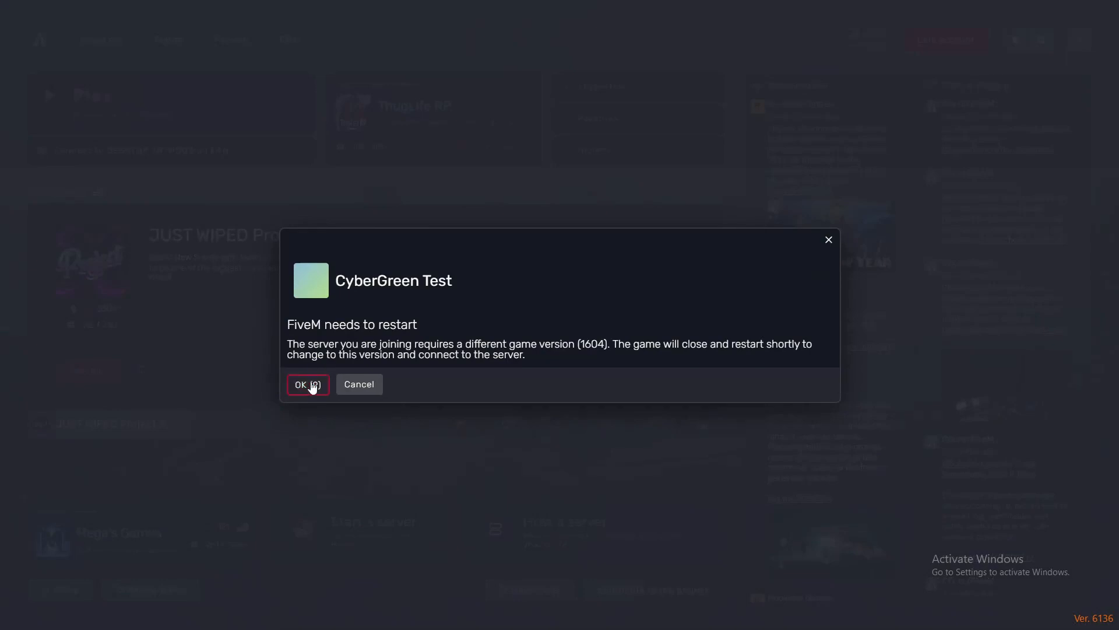
{"action": "left_click", "coordinate": [308, 385]}
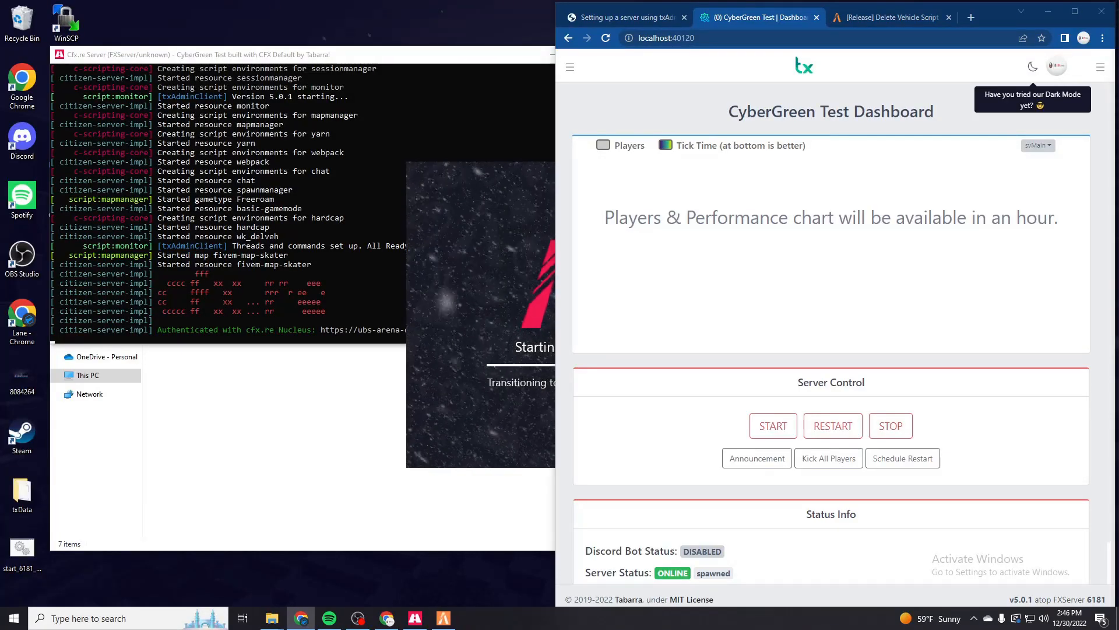
{"action": "left_click", "coordinate": [506, 302]}
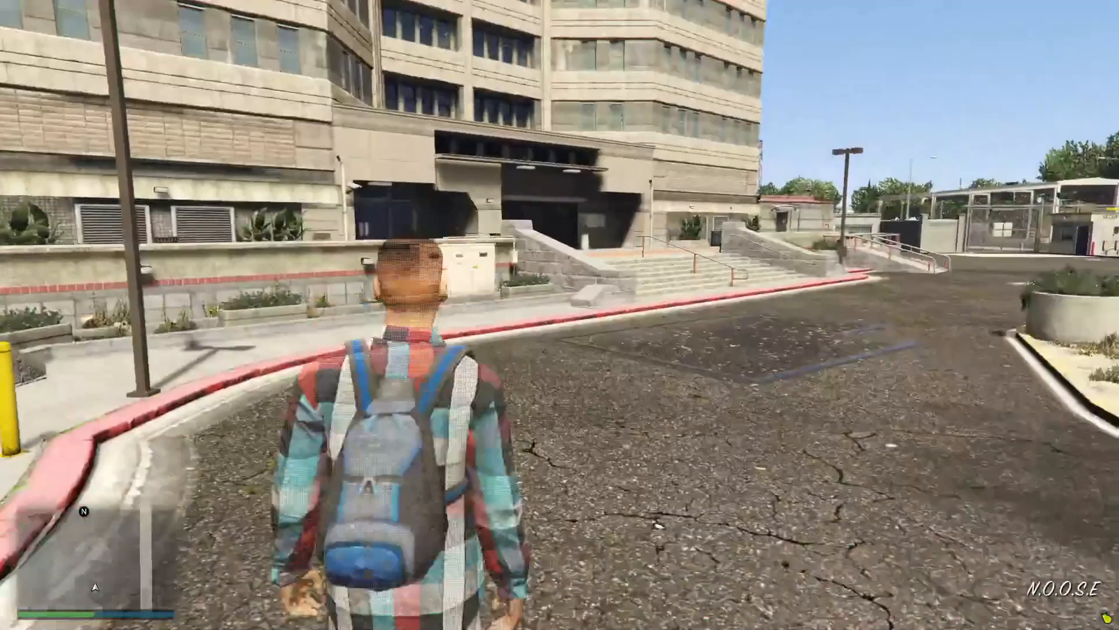
- Try the /dv chat command while on foot outside the N.O.O.S.E building
{"action": "key", "text": "w"}
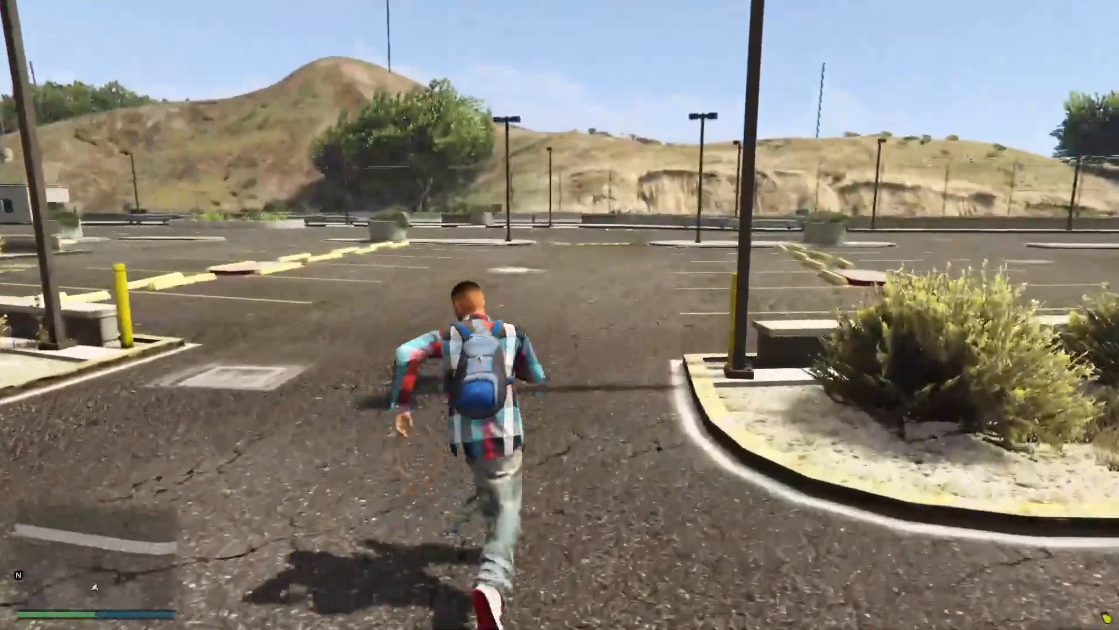
{"action": "type", "text": "t/dv"}
{"action": "key", "text": "Return"}
- Run through the gate to the fenced parking lot and get into the parked Vapid Dominator
{"action": "key", "text": "w"}
{"action": "key", "text": "shift+w"}
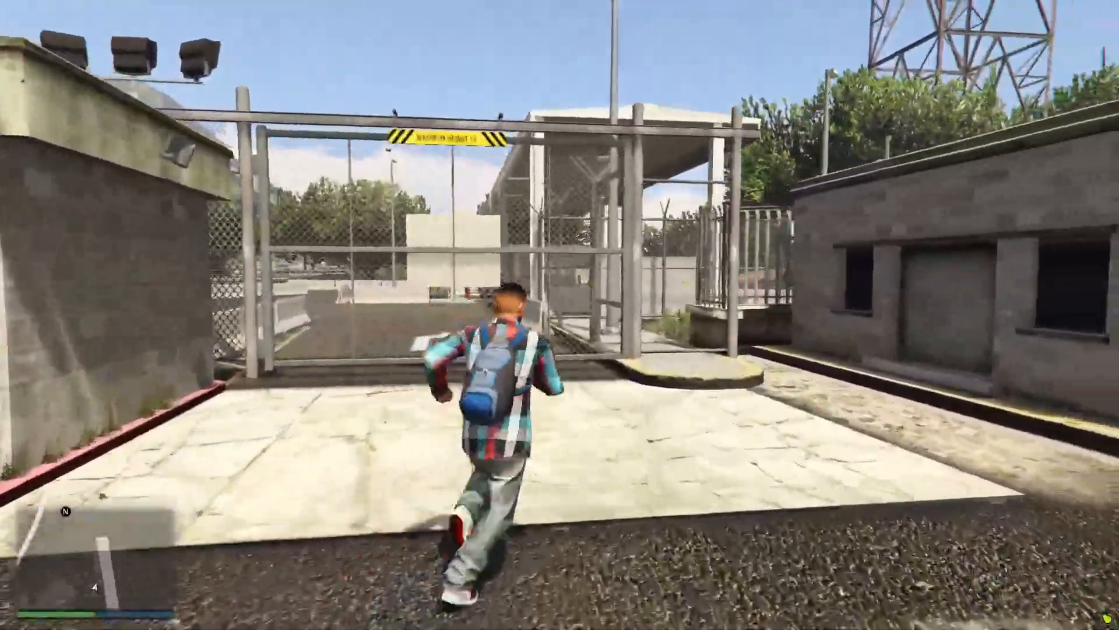
{"action": "key", "text": "w"}
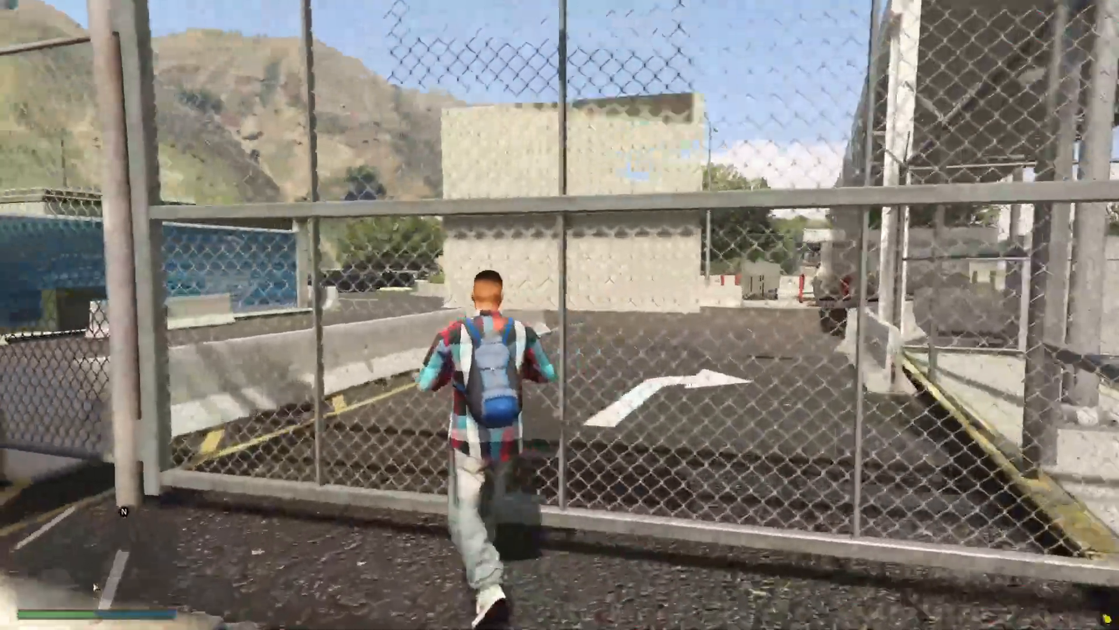
{"action": "key", "text": "w"}
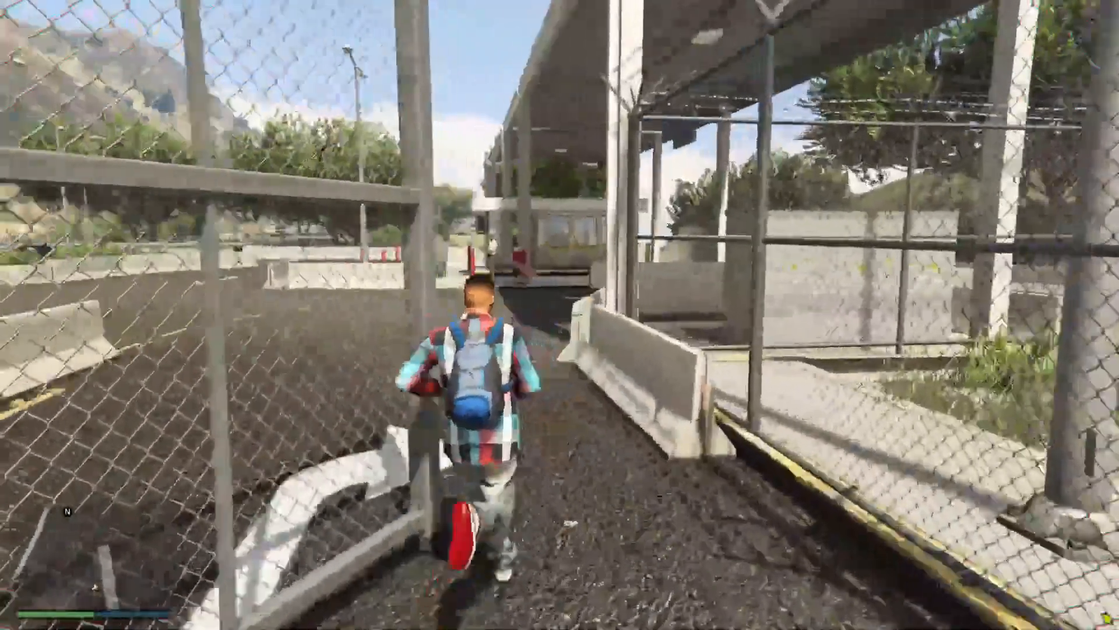
{"action": "key", "text": "w"}
{"action": "key", "text": "w"}
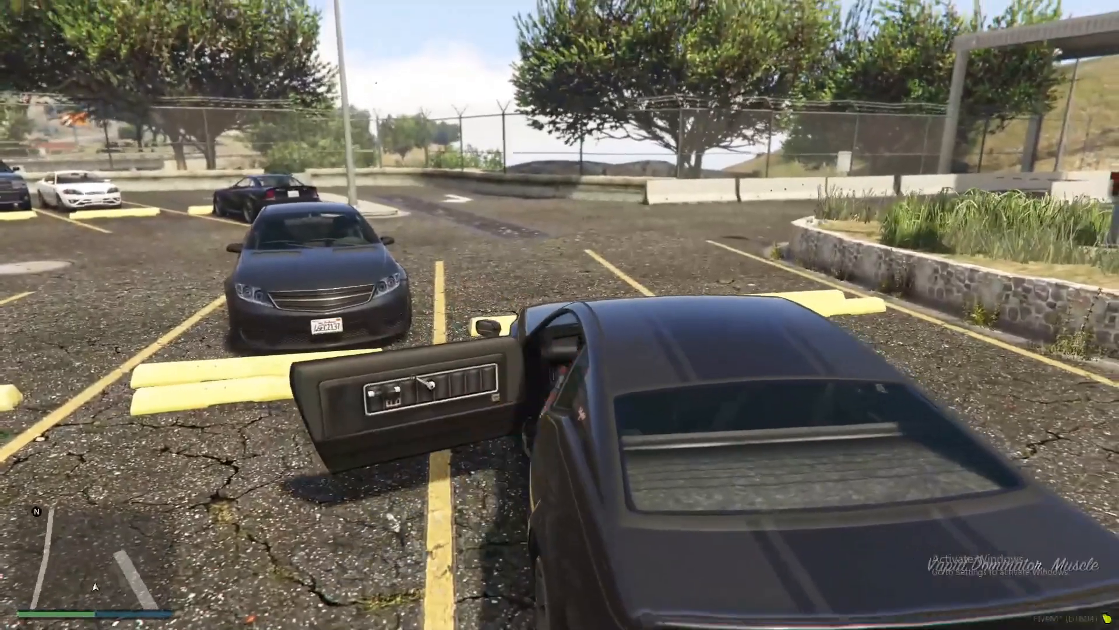
- Delete the Vapid Dominator with the /dv chat command to test the wk_delveh script
{"action": "type", "text": "t/dv"}
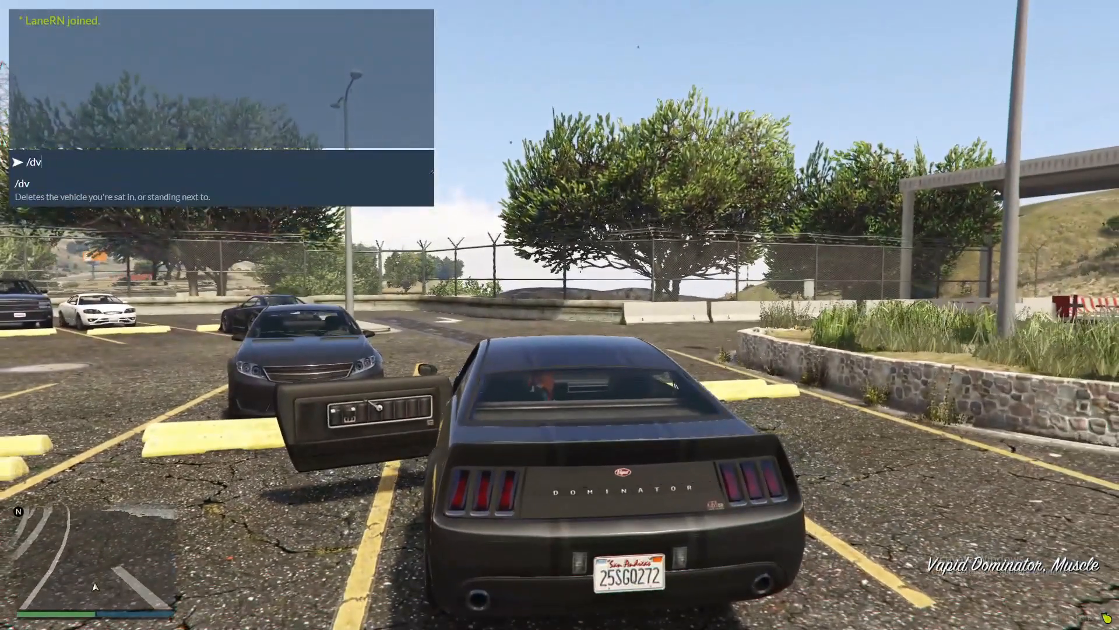
{"action": "key", "text": "Return"}
{"action": "key", "text": "s"}
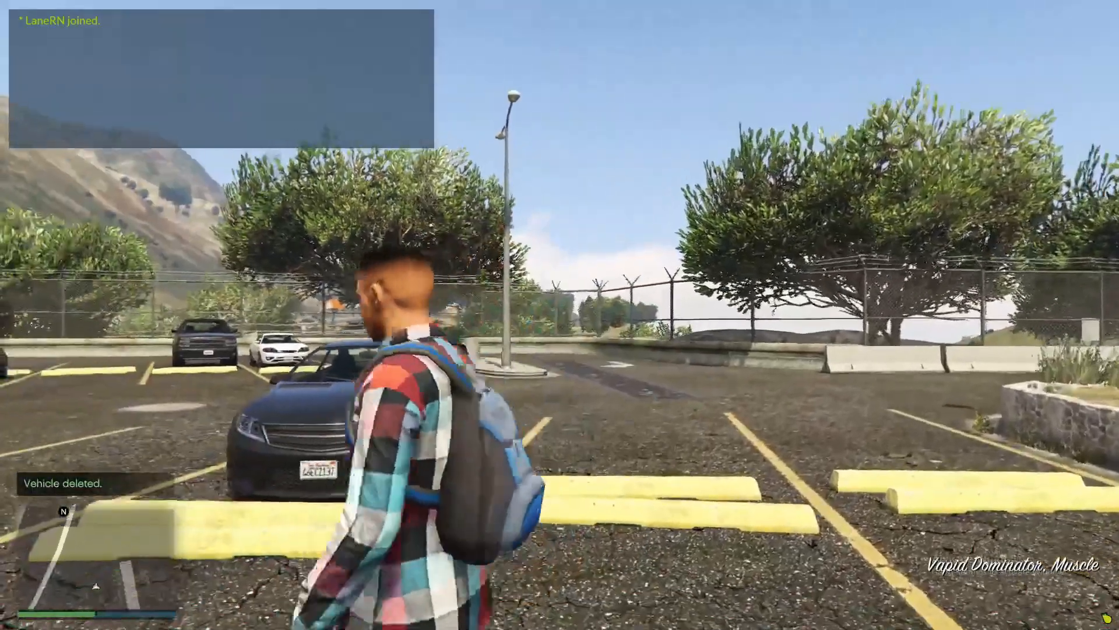